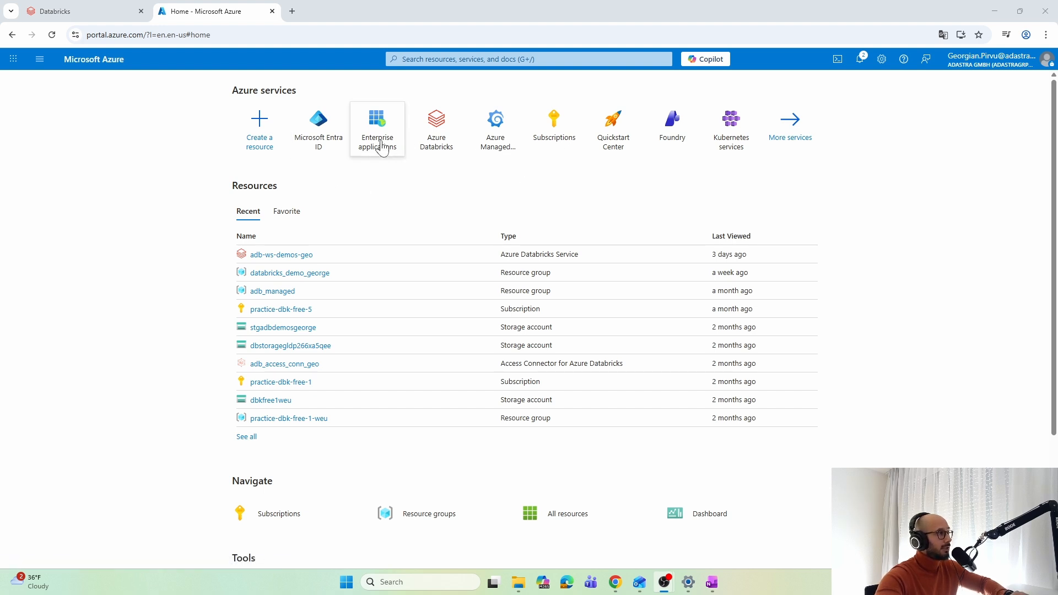
Switch to the Databricks account console and set up user provisioning under the security settings to generate a SCIM token.
mouse_move(378, 150)
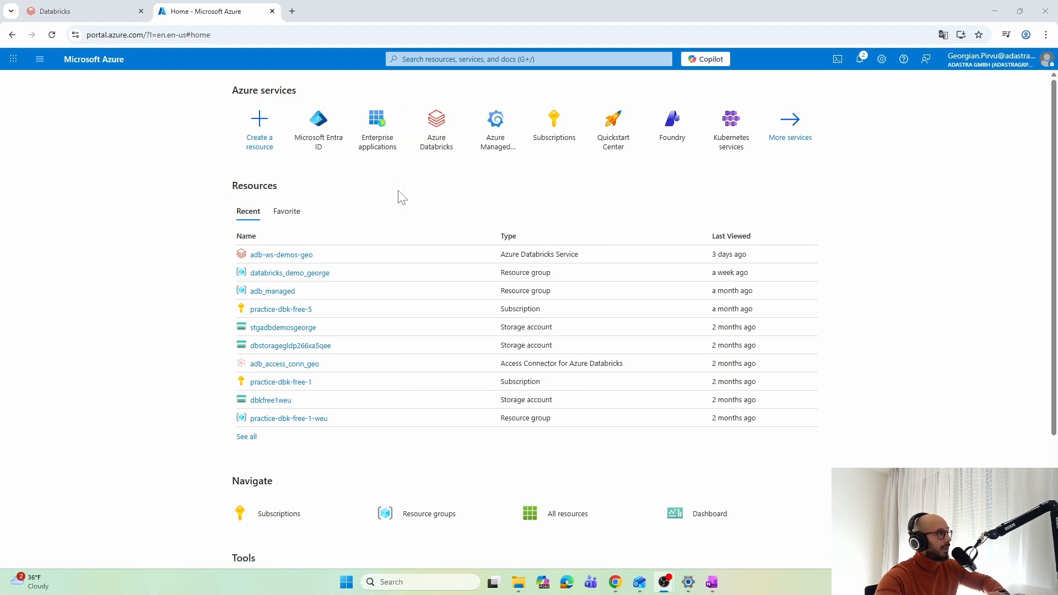
left_click(77, 12)
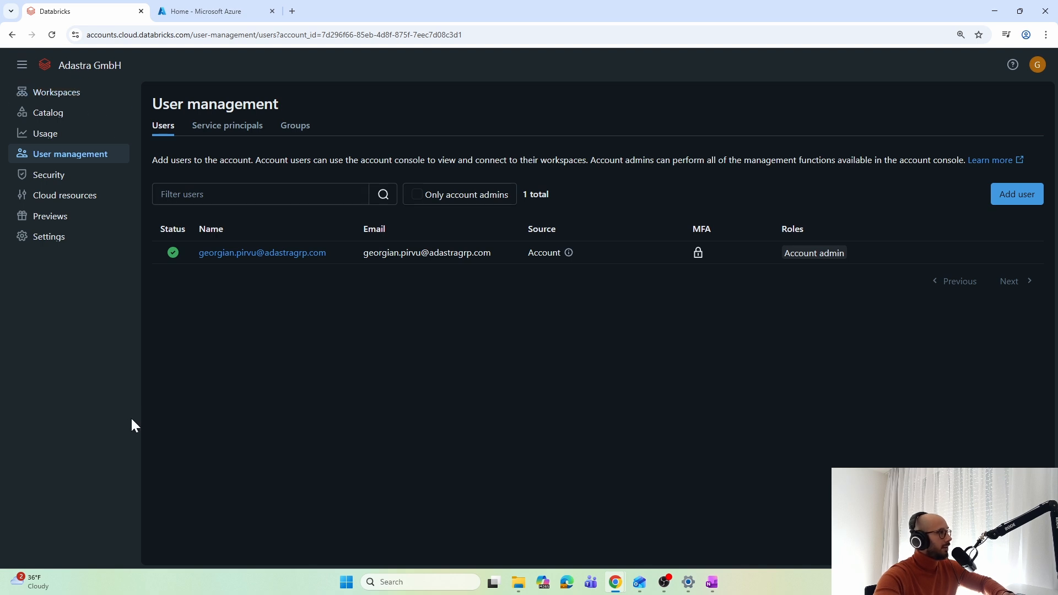
left_click(64, 73)
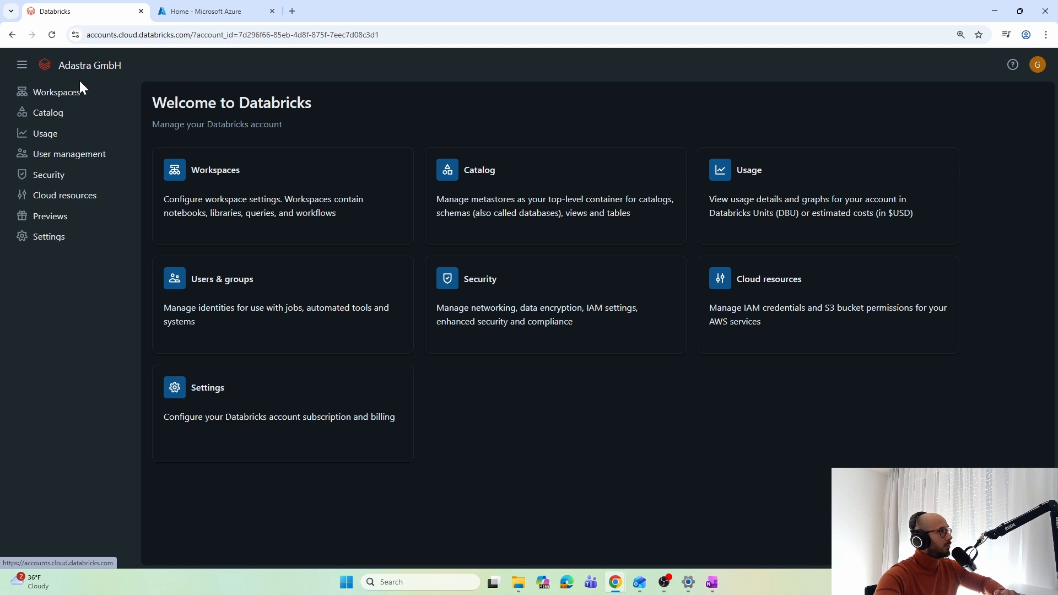
left_click(67, 177)
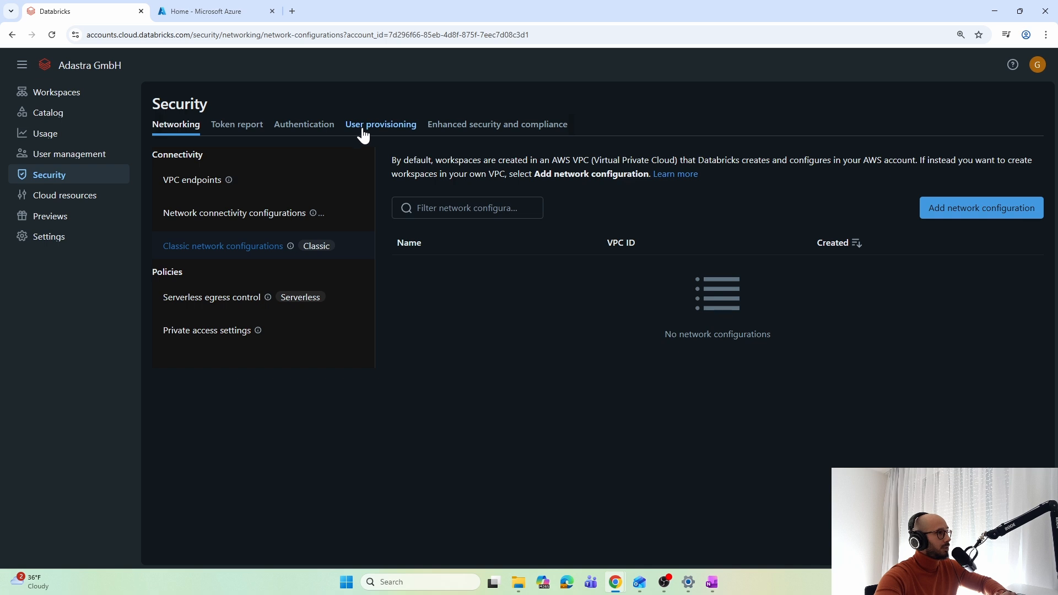
left_click(363, 132)
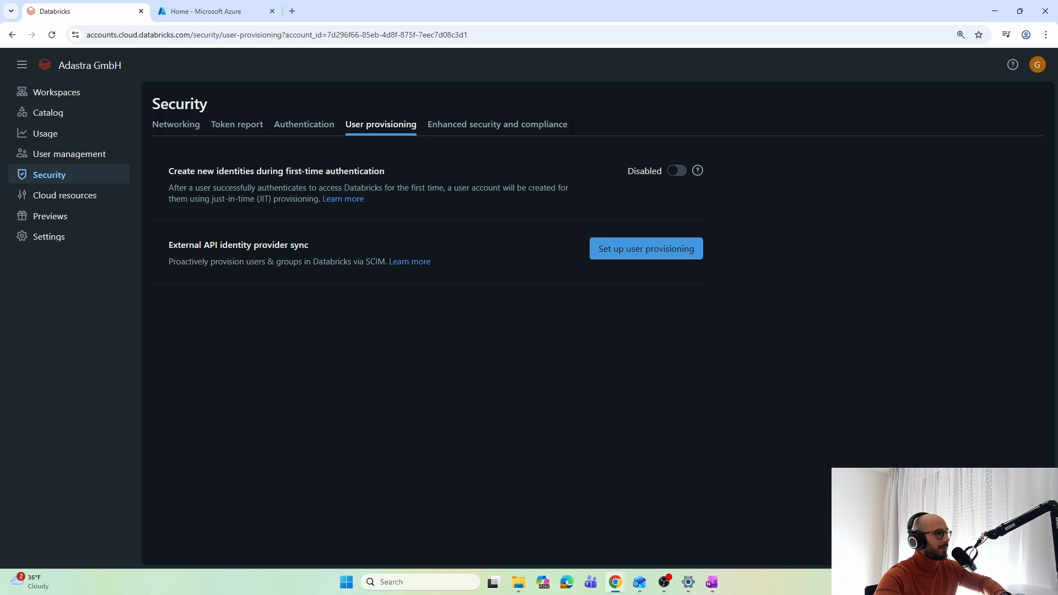
left_click(623, 253)
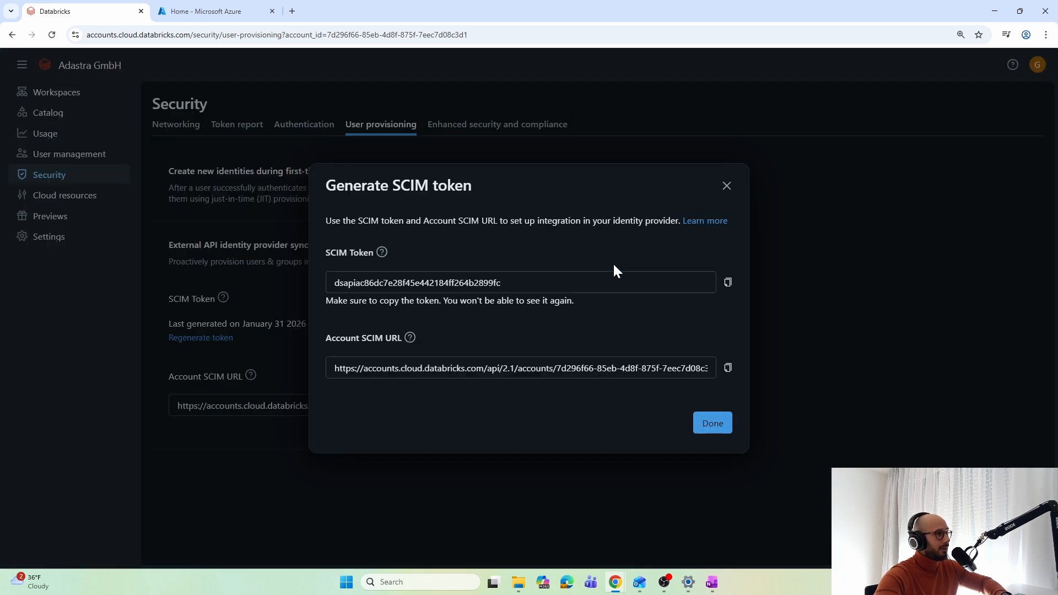
left_click_drag(363, 230, 543, 265)
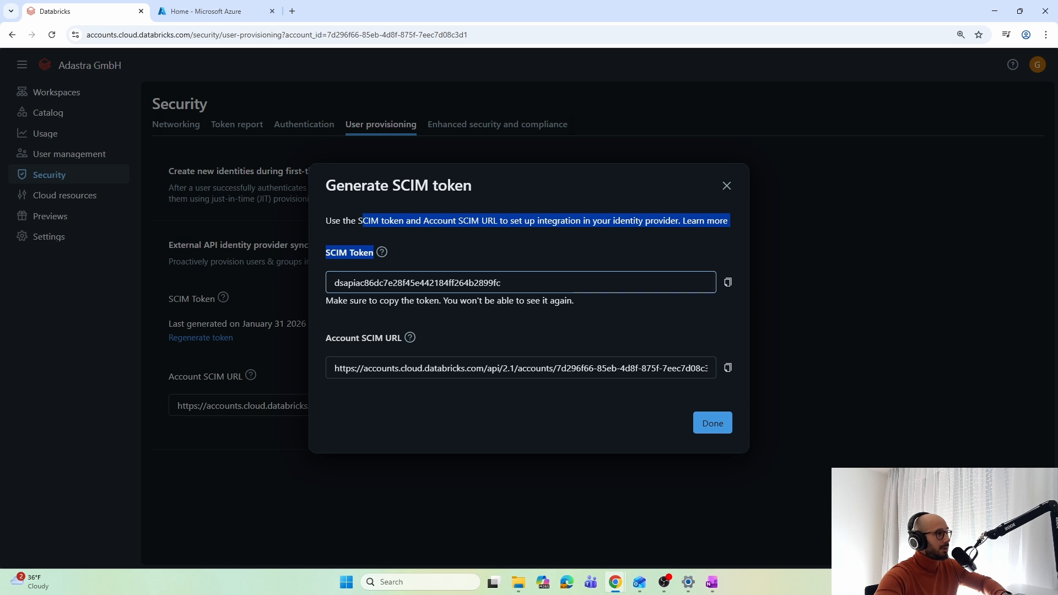
left_click(438, 336)
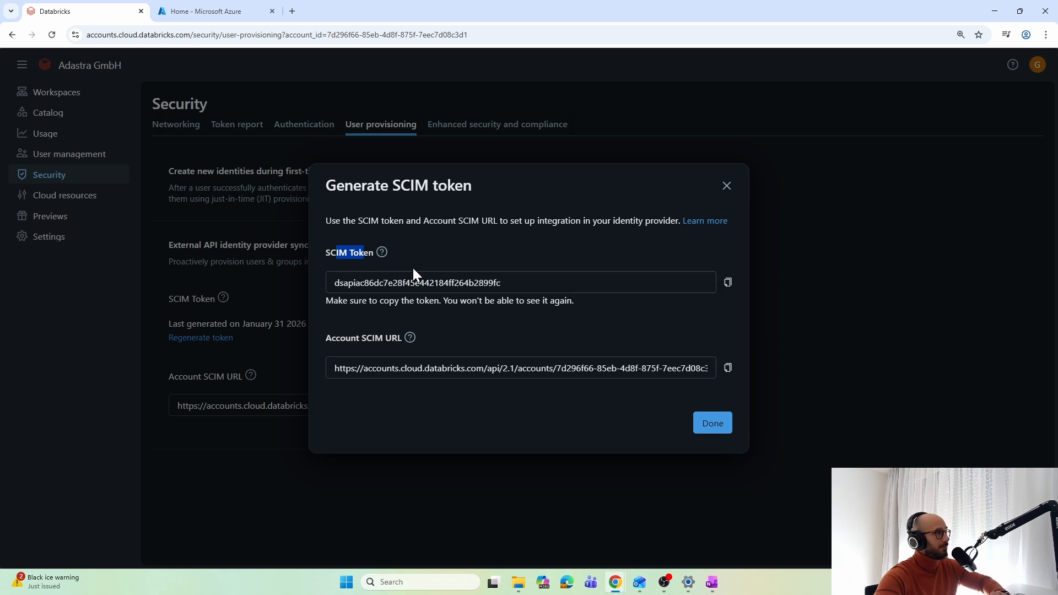
Switch to the Azure portal, go to the enterprise applications in Microsoft Entra ID and start adding a new application.
left_click(229, 13)
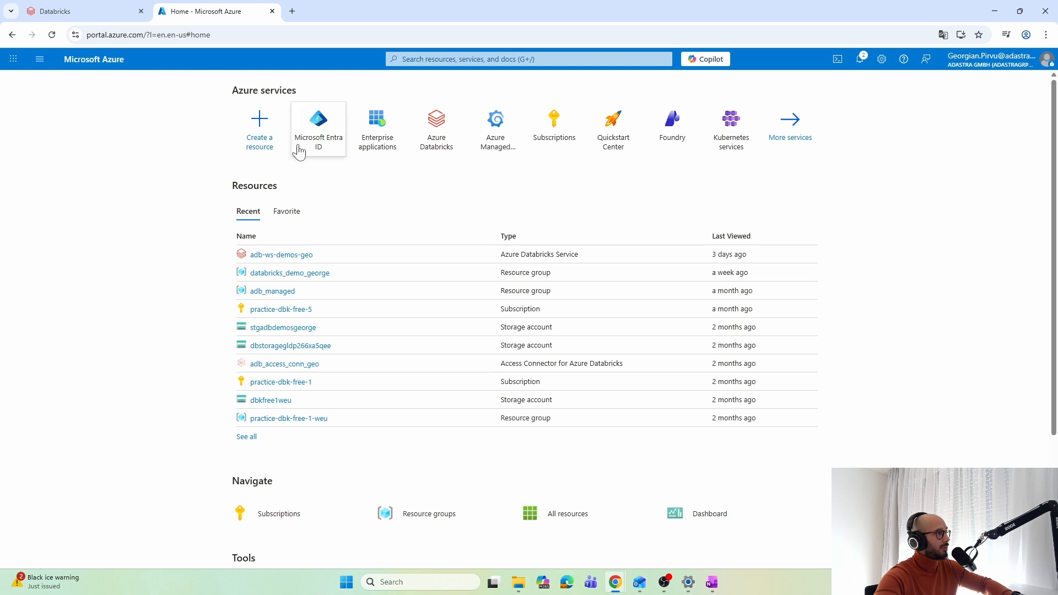
left_click(331, 142)
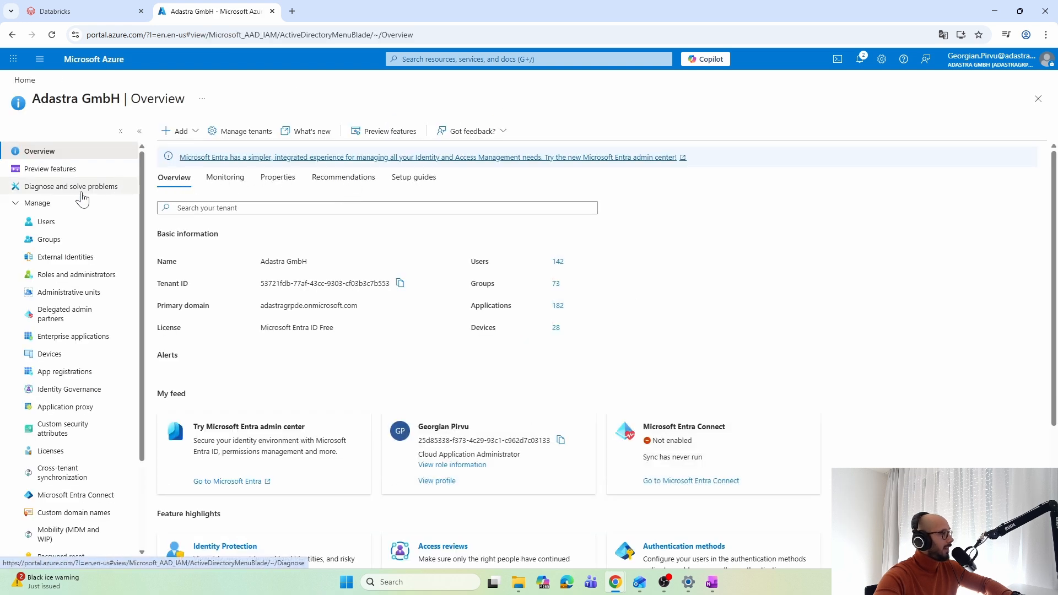
scroll(76, 242, "down", 2)
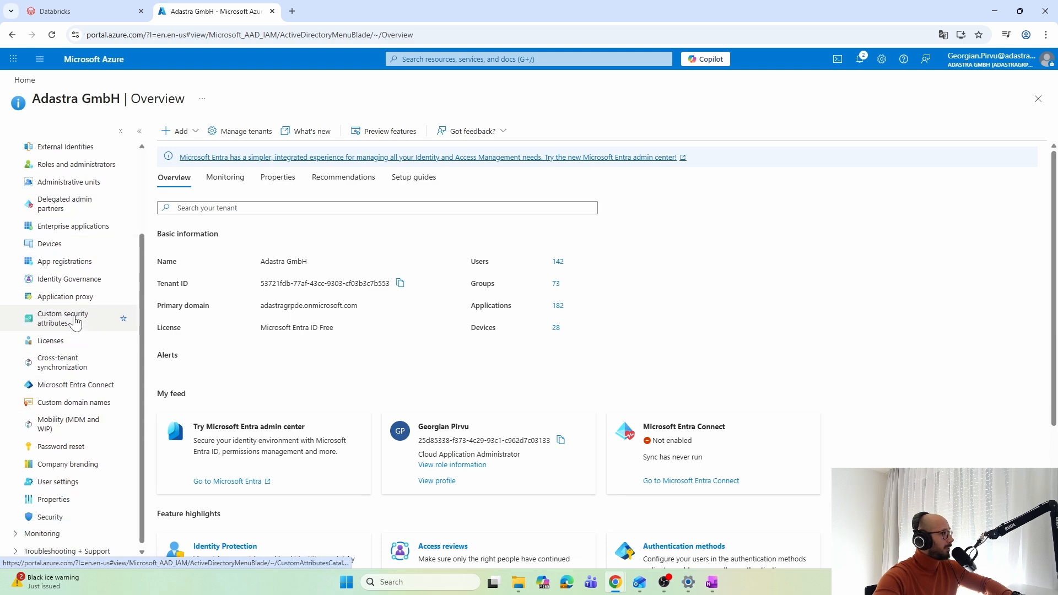
left_click(77, 227)
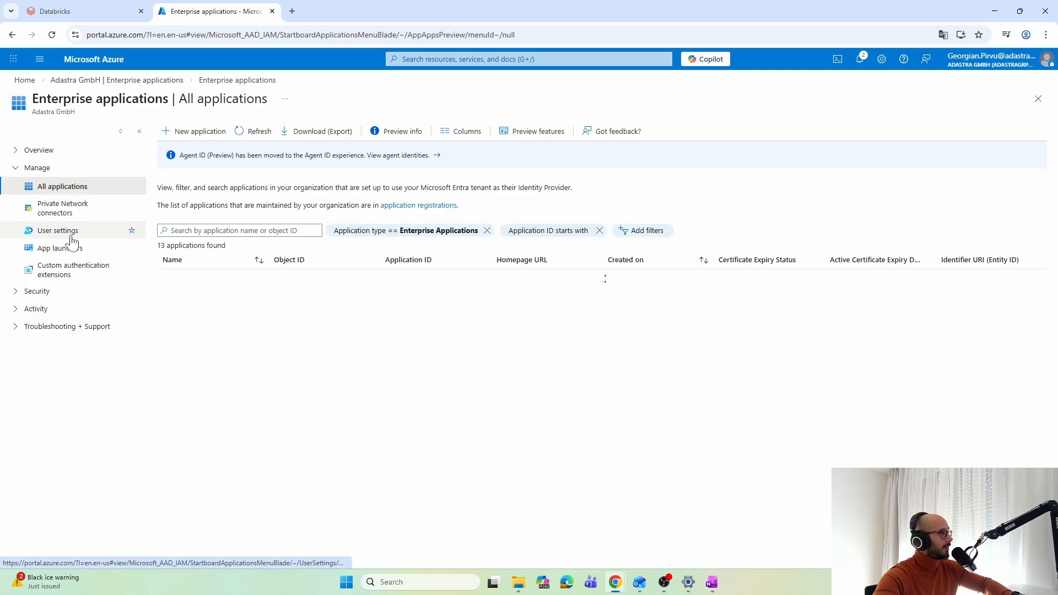
left_click(203, 137)
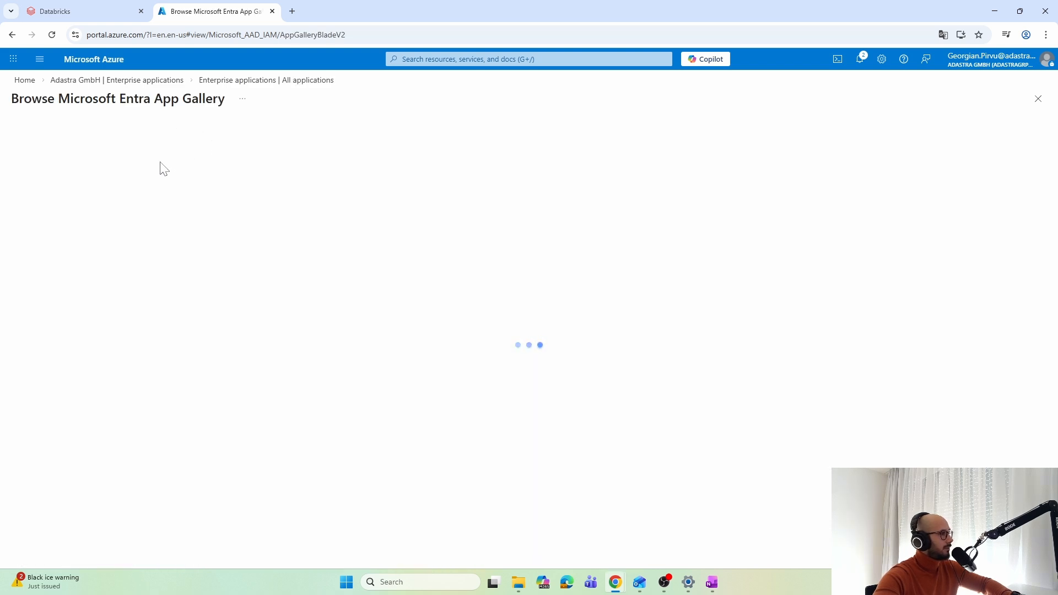
Search the Entra app gallery for databricks and select the Azure Databricks SCIM Provisioning Connector.
left_click(94, 186)
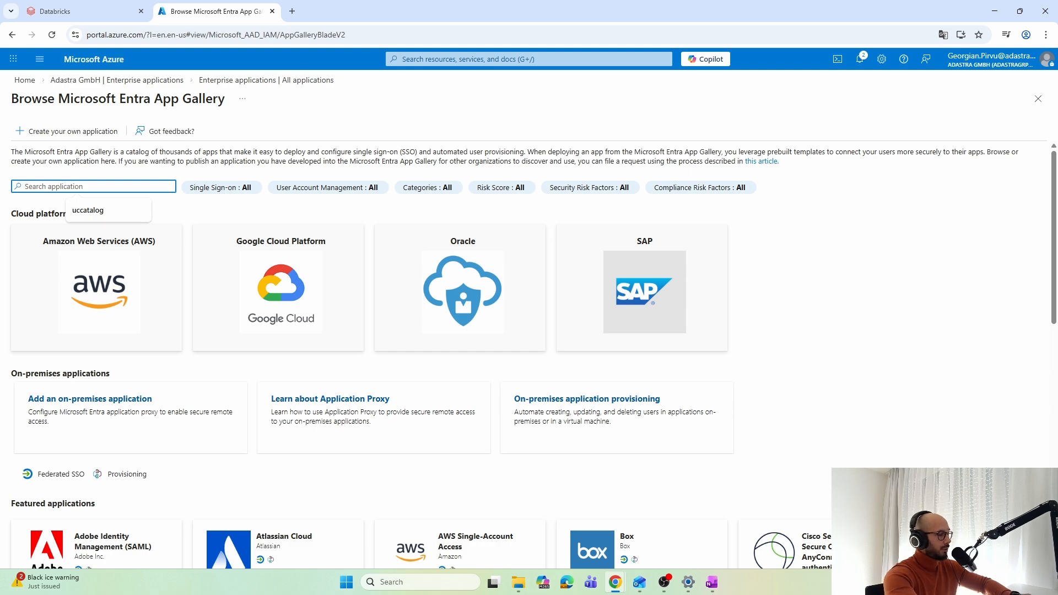
type("databric")
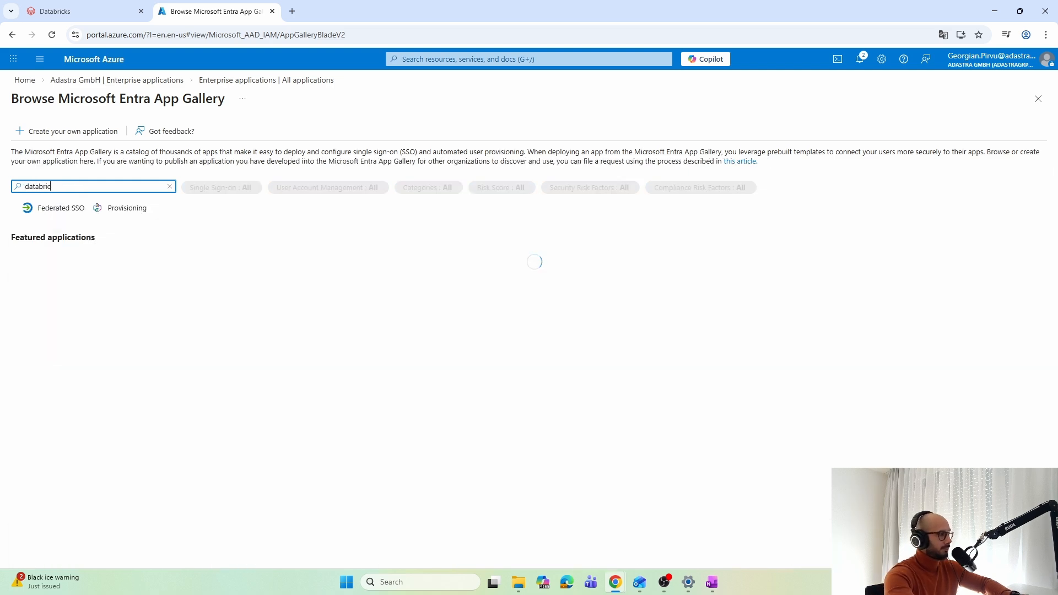
type("ks")
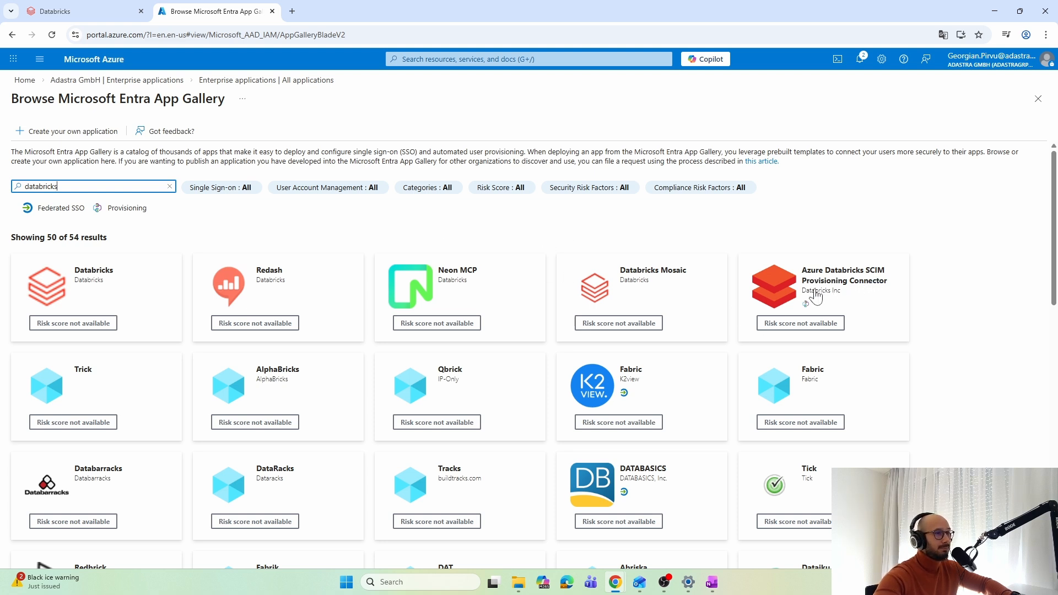
left_click(797, 296)
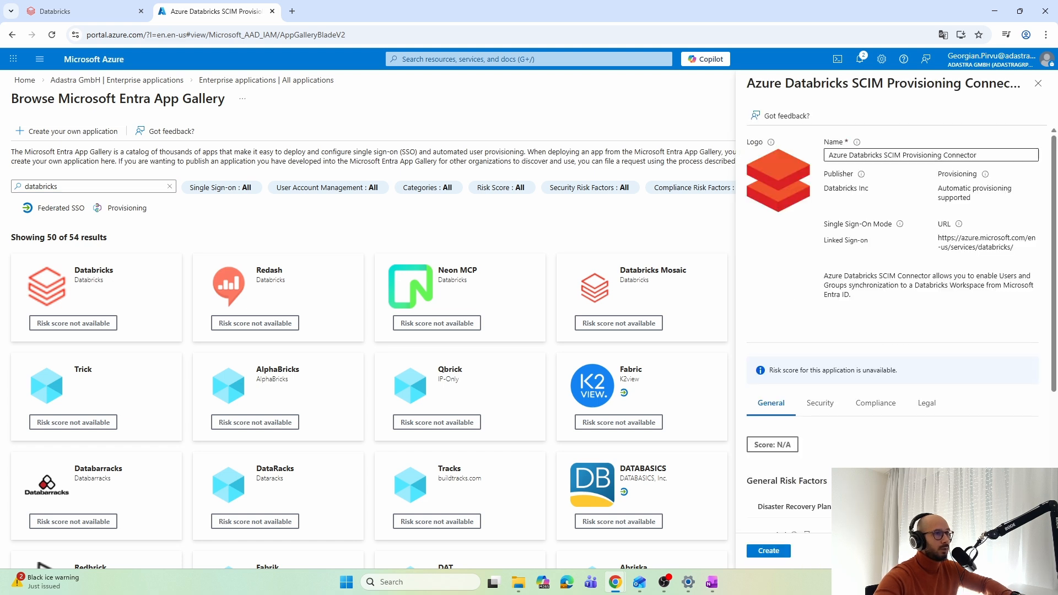
Create the Azure Databricks SCIM Provisioning Connector application under its default name and dismiss the notification.
left_click(857, 155)
left_click_drag(977, 155, 802, 165)
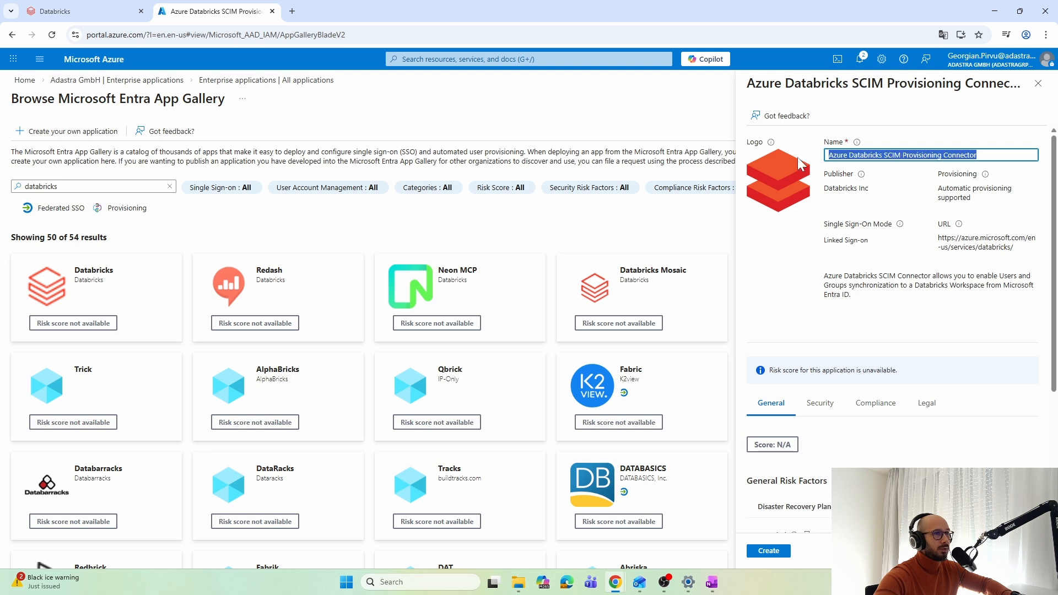
left_click(770, 550)
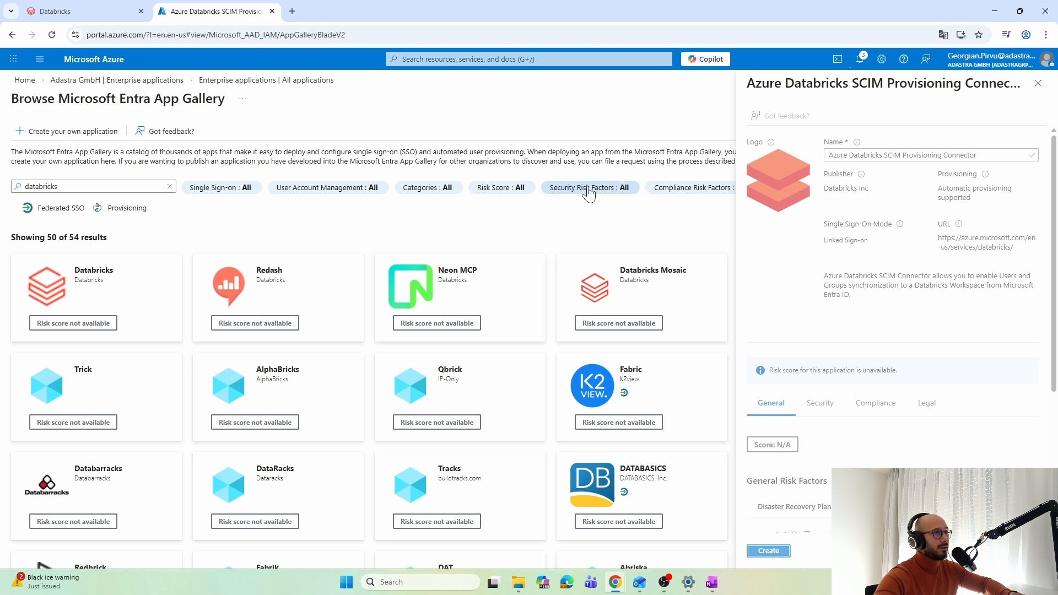
left_click(103, 15)
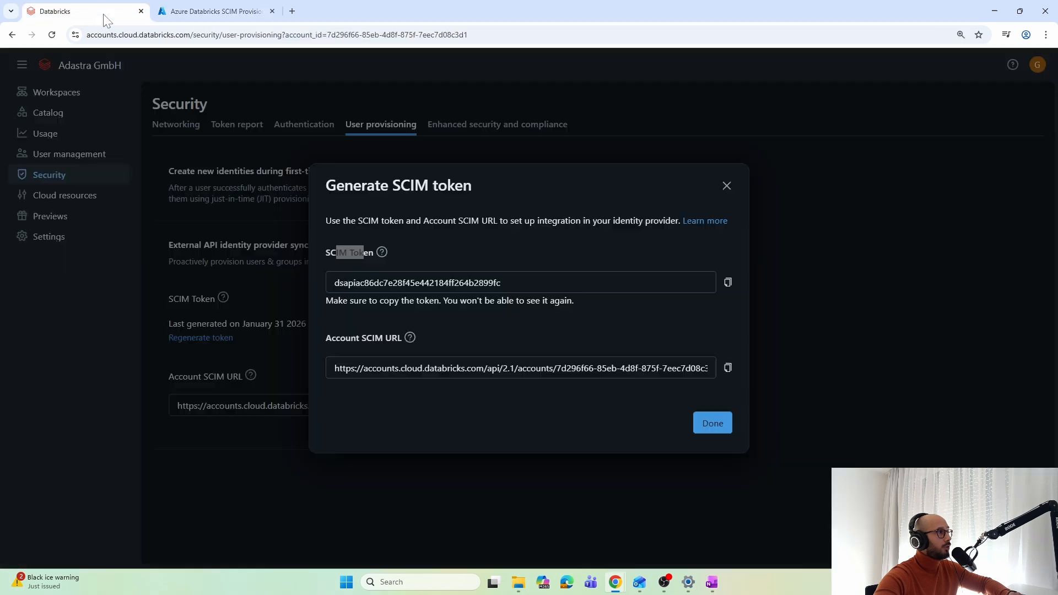
left_click(237, 8)
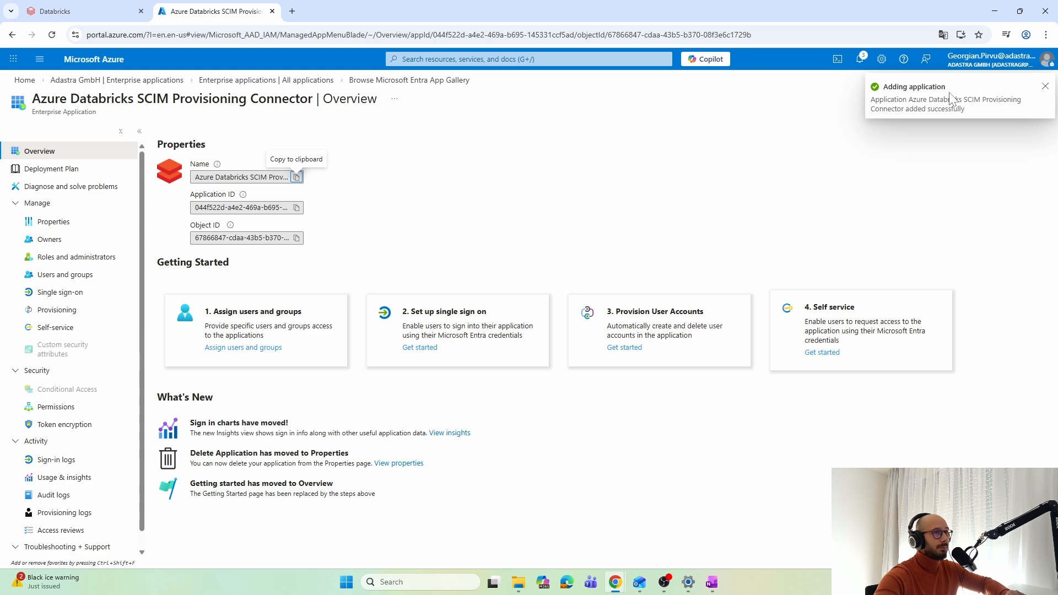
left_click(1043, 88)
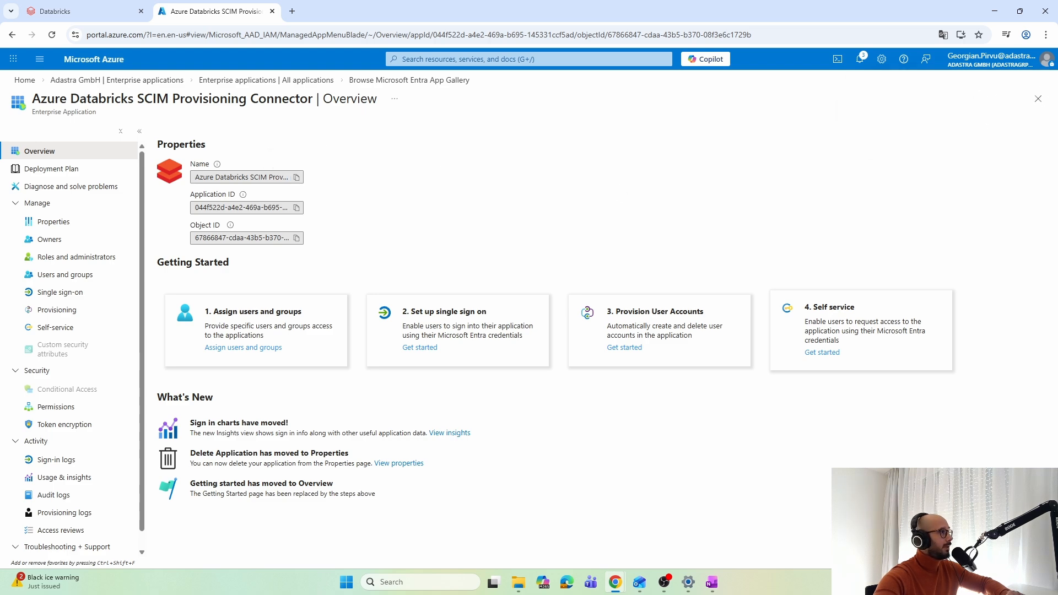
Filter all enterprise applications by datab, widen the Name column and open the Azure Databricks SCIM Provisioning Connector.
left_click(317, 82)
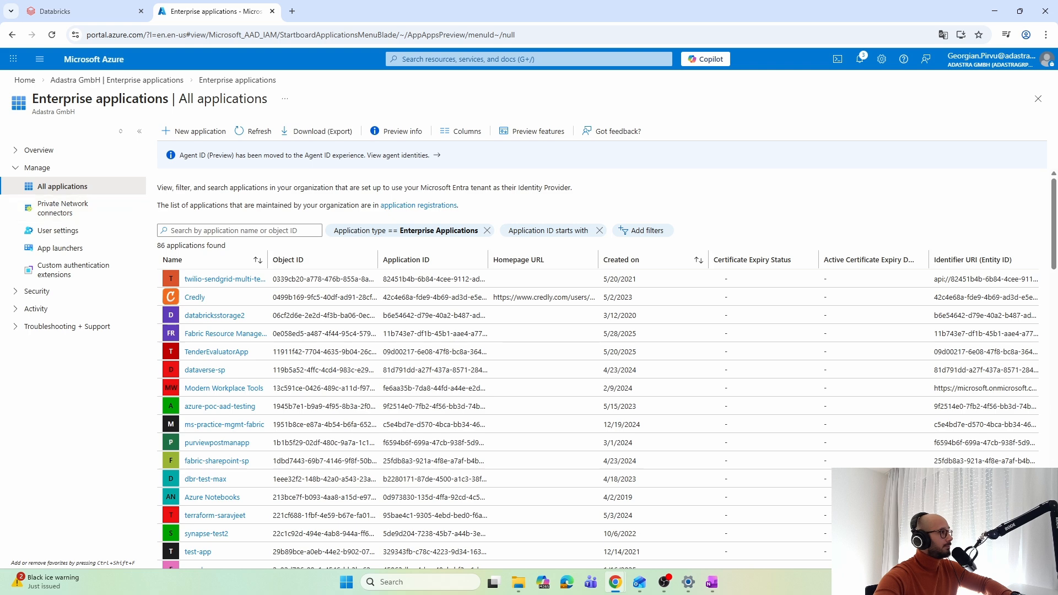
left_click(182, 232)
type("datab")
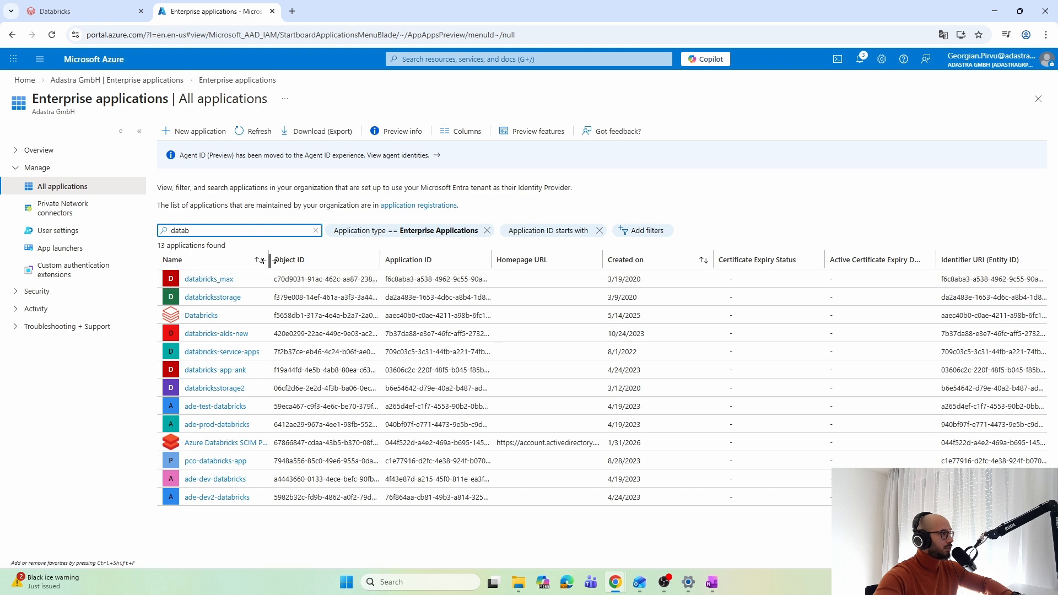
left_click_drag(270, 259, 357, 260)
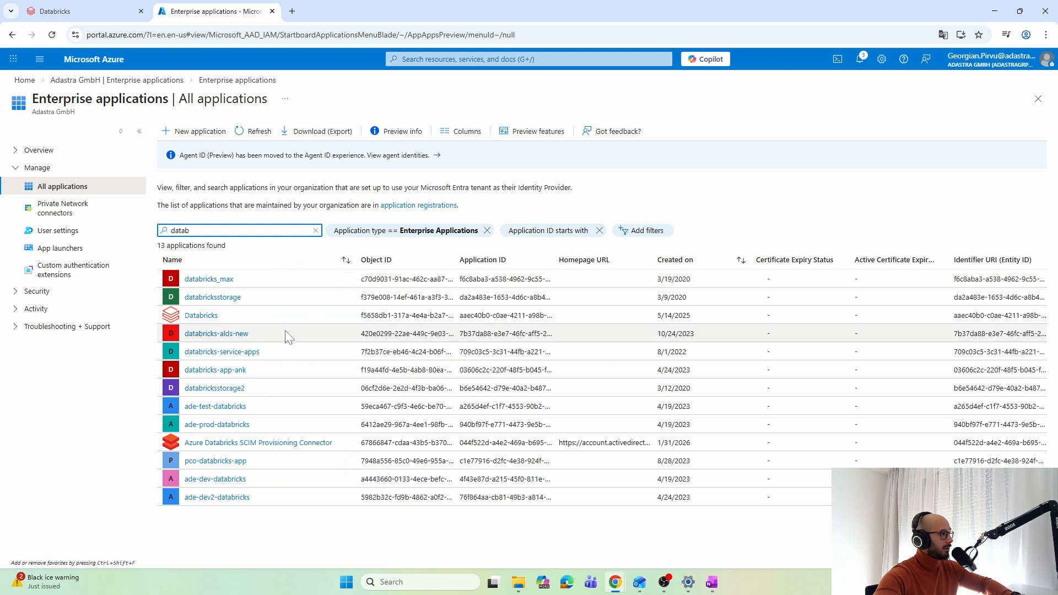
left_click(277, 444)
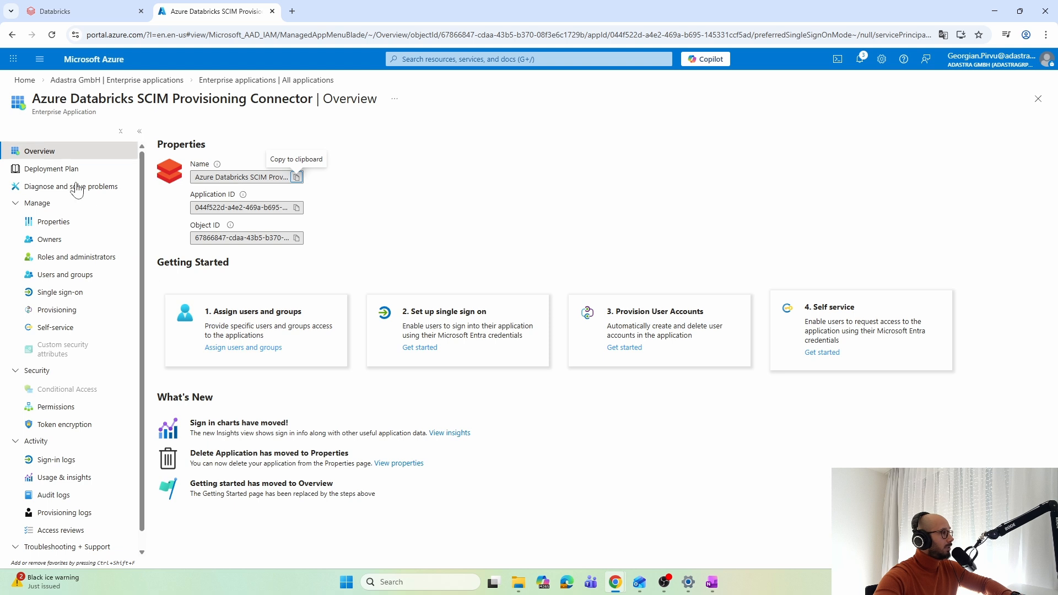
Set the connector's provisioning mode to Automatic.
left_click(60, 313)
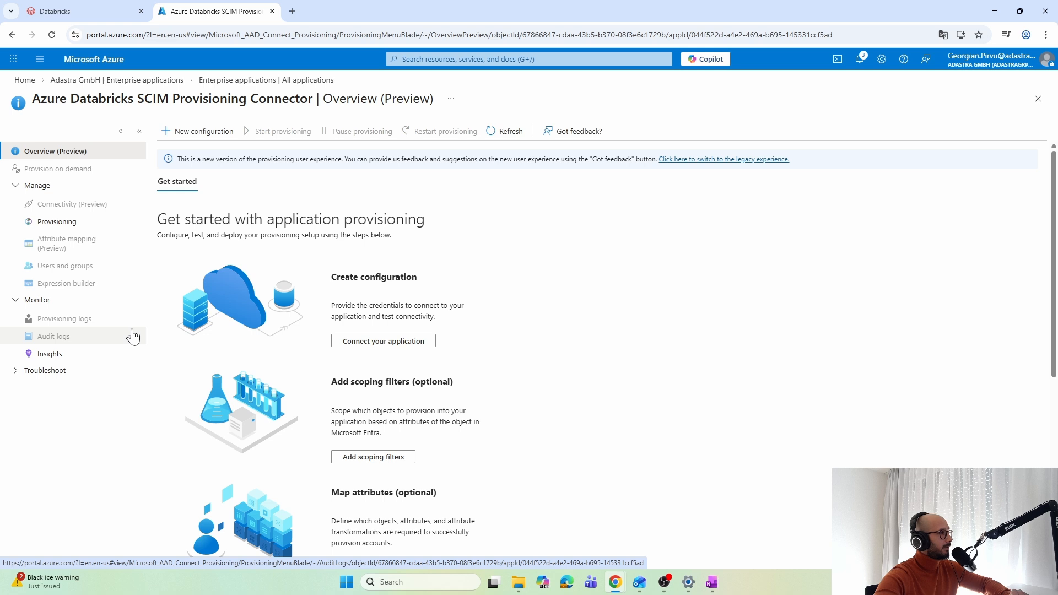
left_click(70, 227)
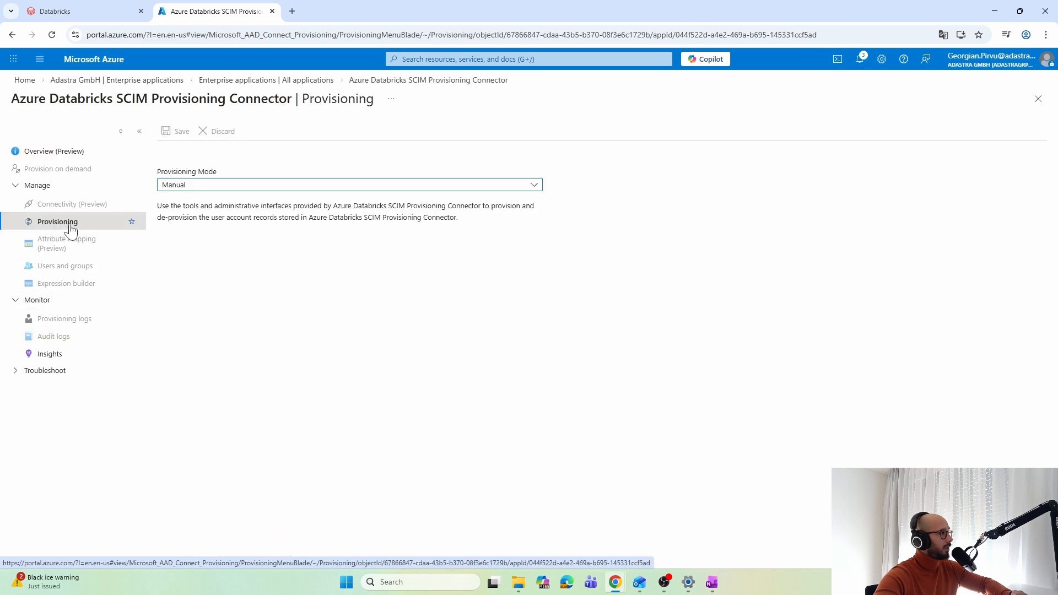
left_click(194, 187)
left_click(197, 219)
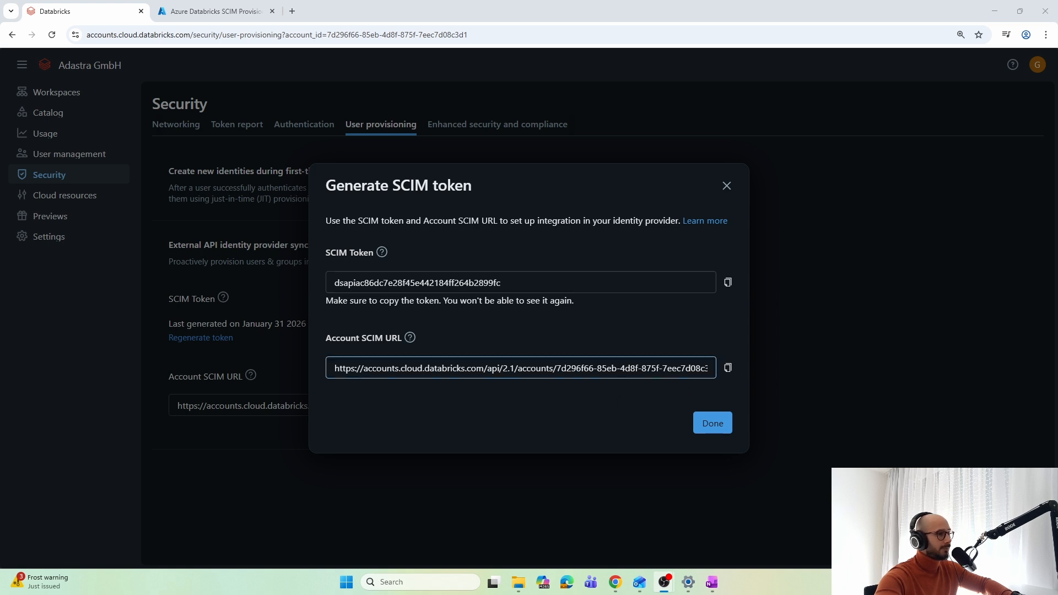
Copy the account SCIM URL from the Databricks console into the connector's Tenant URL in the Azure portal.
left_click(728, 369)
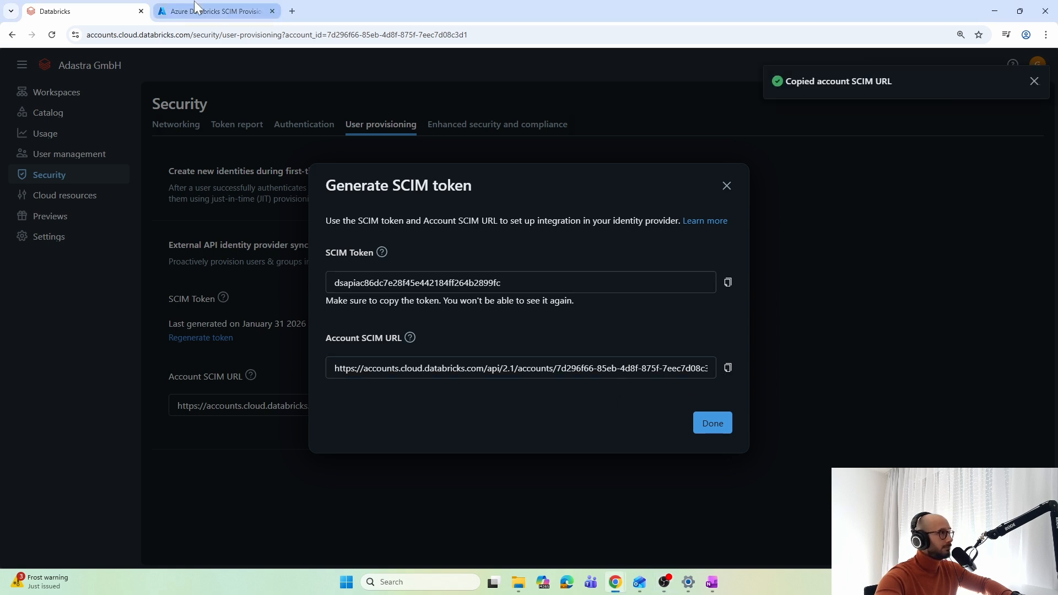
left_click(215, 11)
key("ctrl+v")
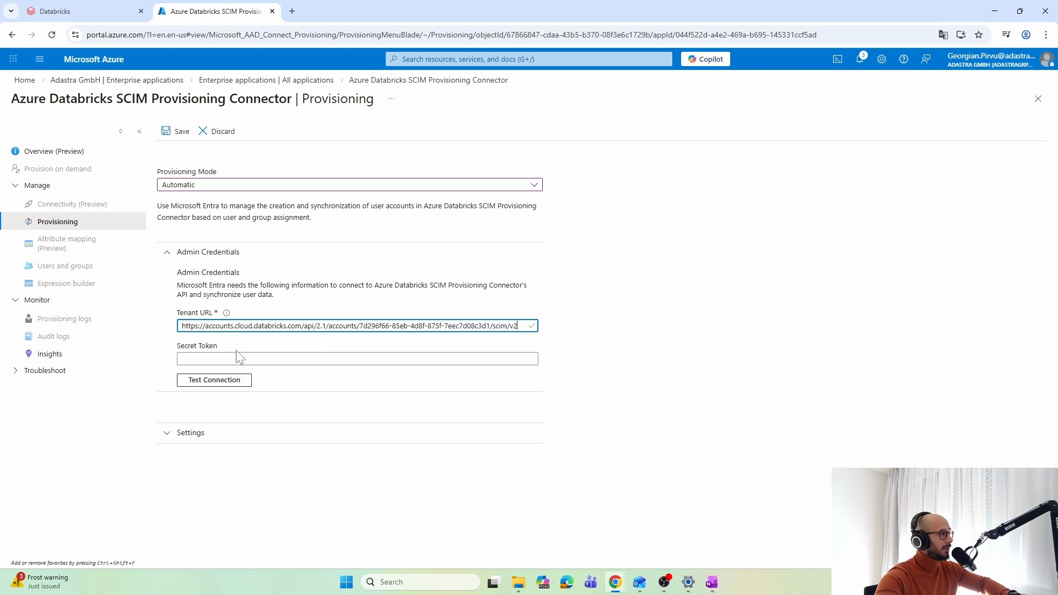
Copy the SCIM token from the Databricks console and paste it as the connector's Secret Token in the Azure portal.
left_click(72, 8)
left_click(727, 282)
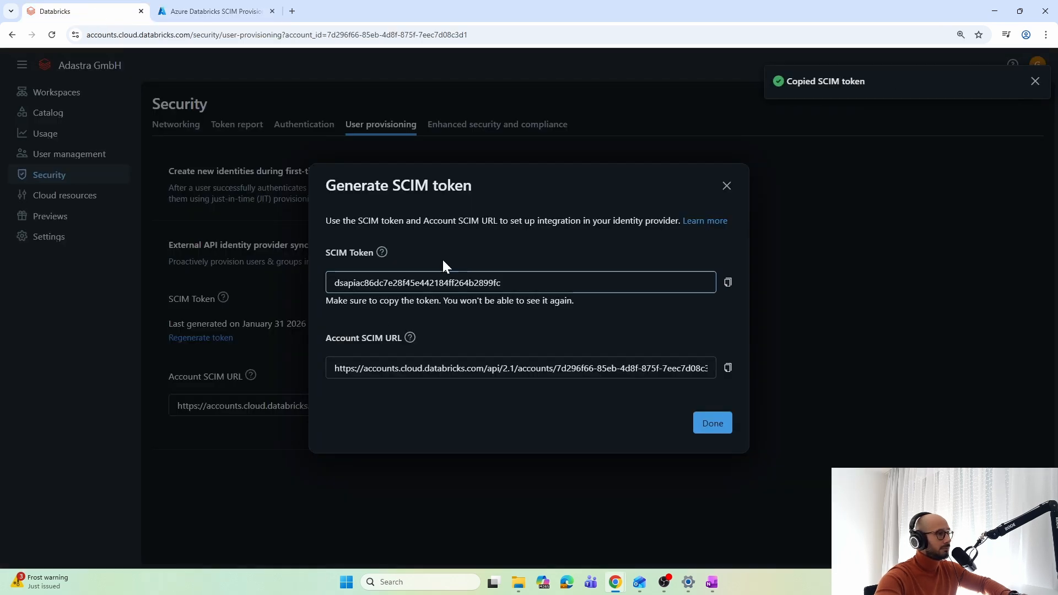
left_click(177, 14)
left_click(218, 359)
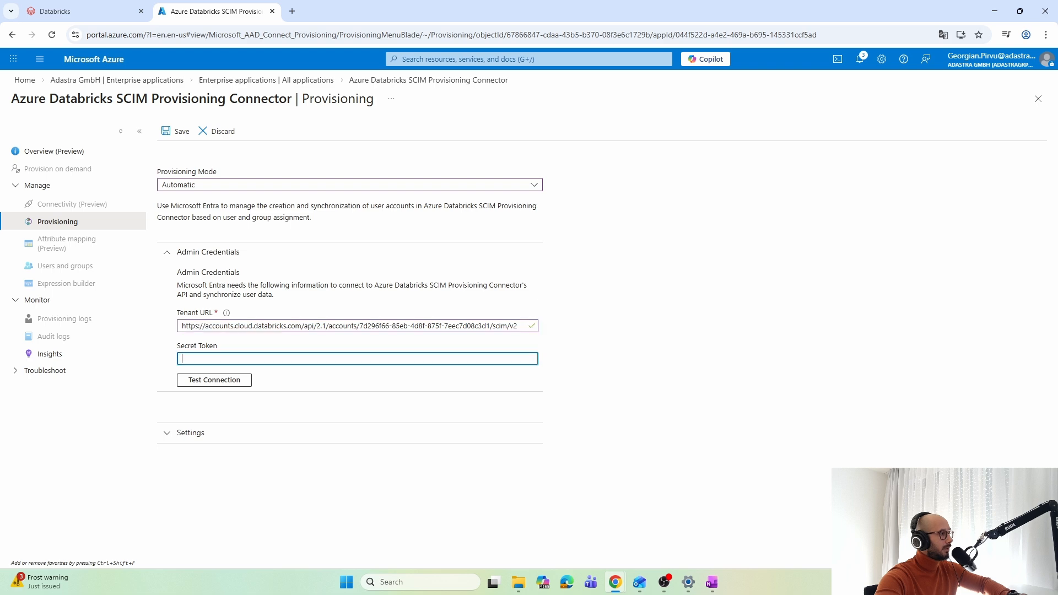
key("ctrl+v")
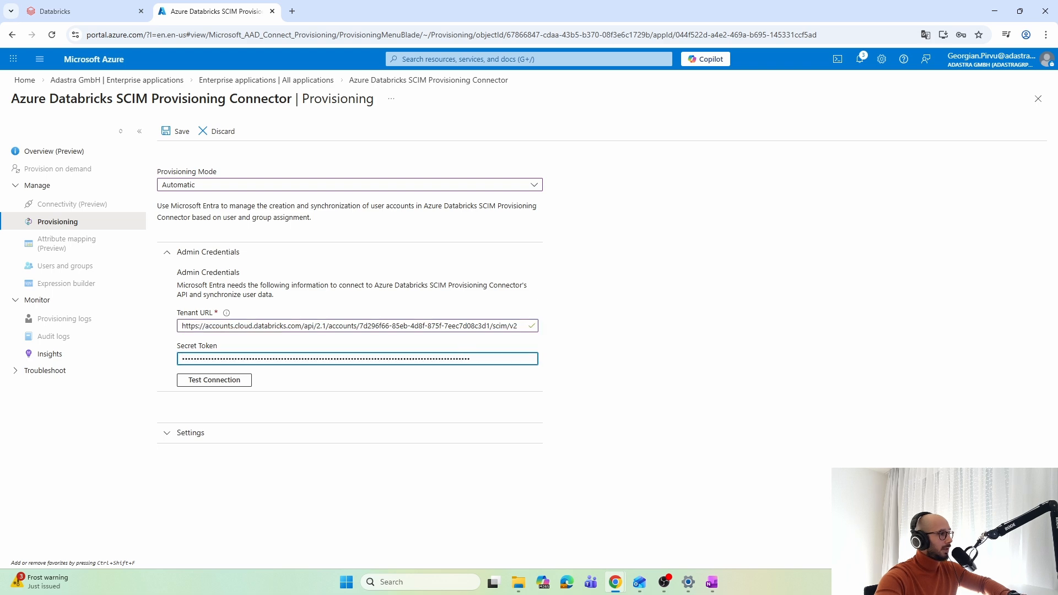
left_click(74, 12)
left_click(180, 12)
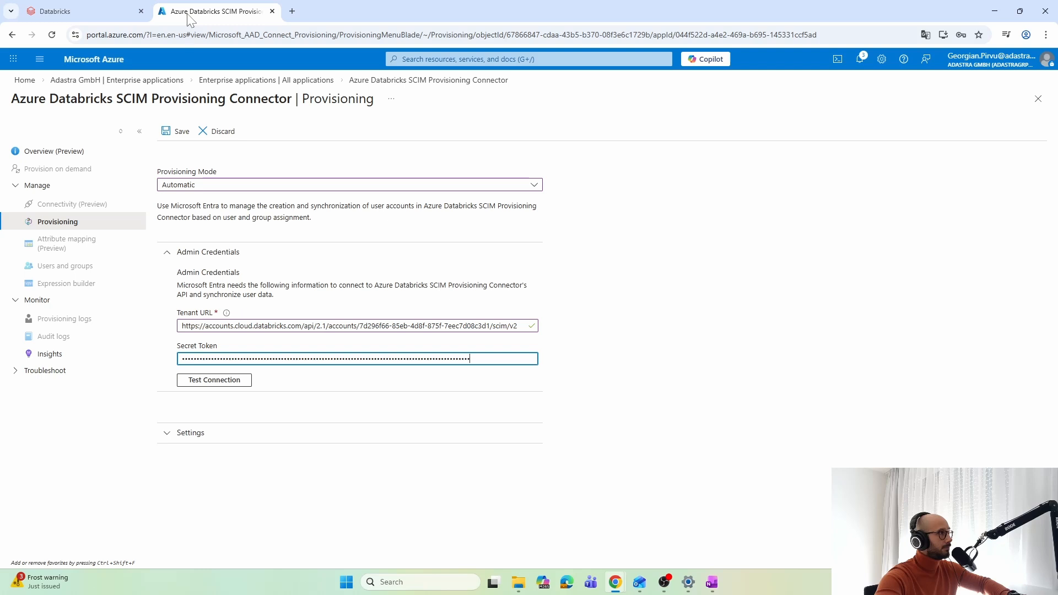
Test the connector's connection with the current admin credentials and clear its Secret Token.
left_click(248, 380)
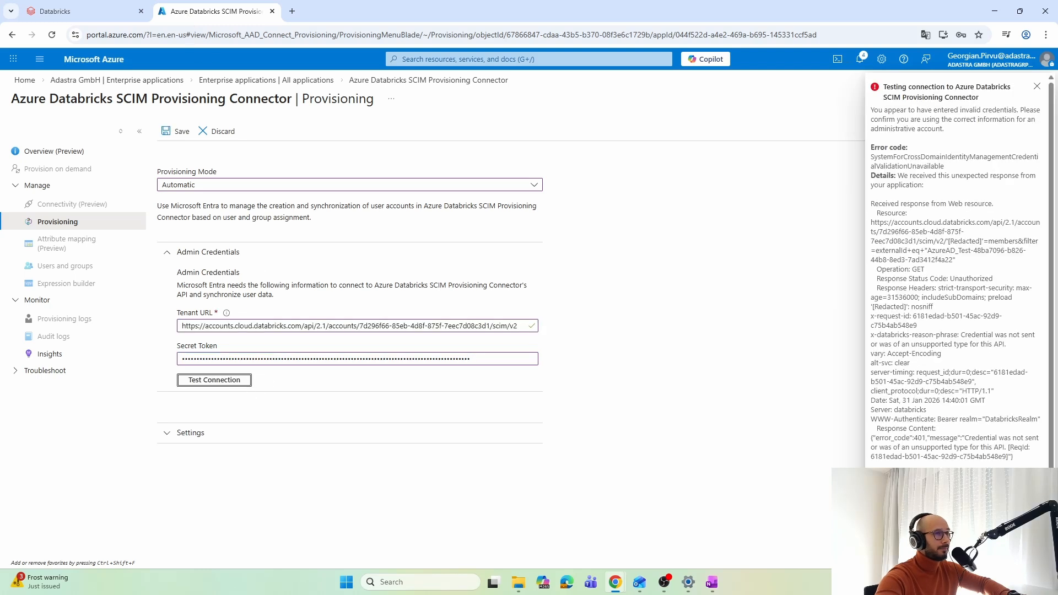
left_click_drag(478, 359, 14, 324)
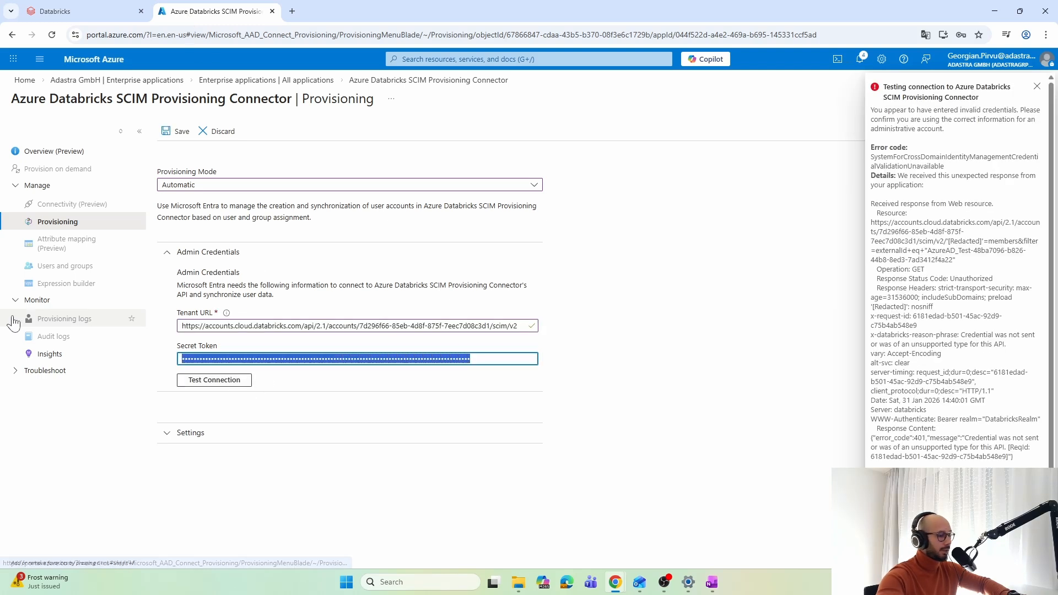
key("BackSpace")
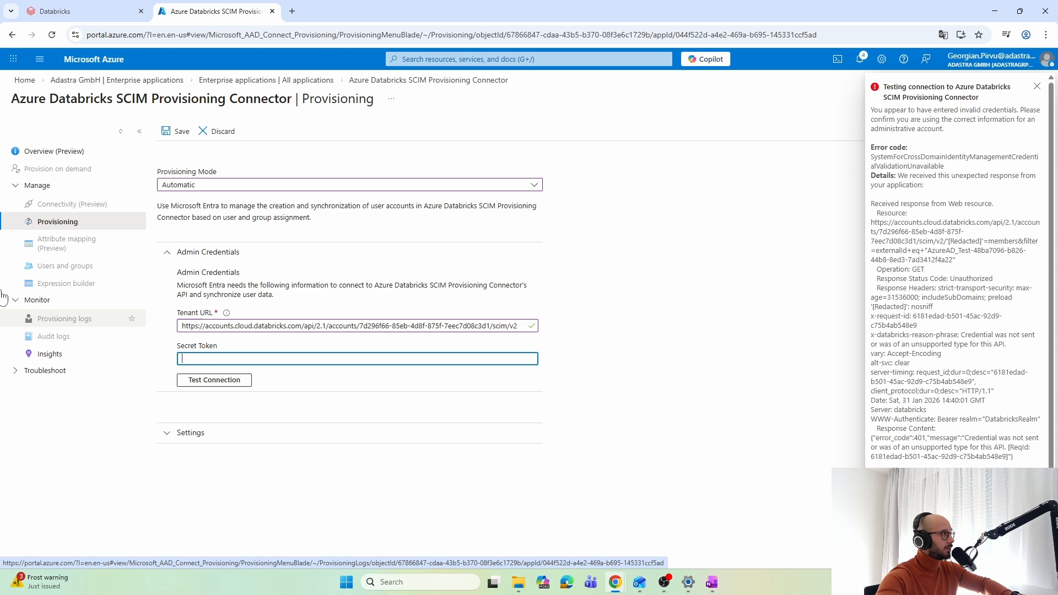
Copy the complete SCIM token from the Databricks console again and paste it as the connector's Secret Token in the Azure portal.
left_click(66, 11)
left_click_drag(504, 282, 334, 284)
right_click(334, 287)
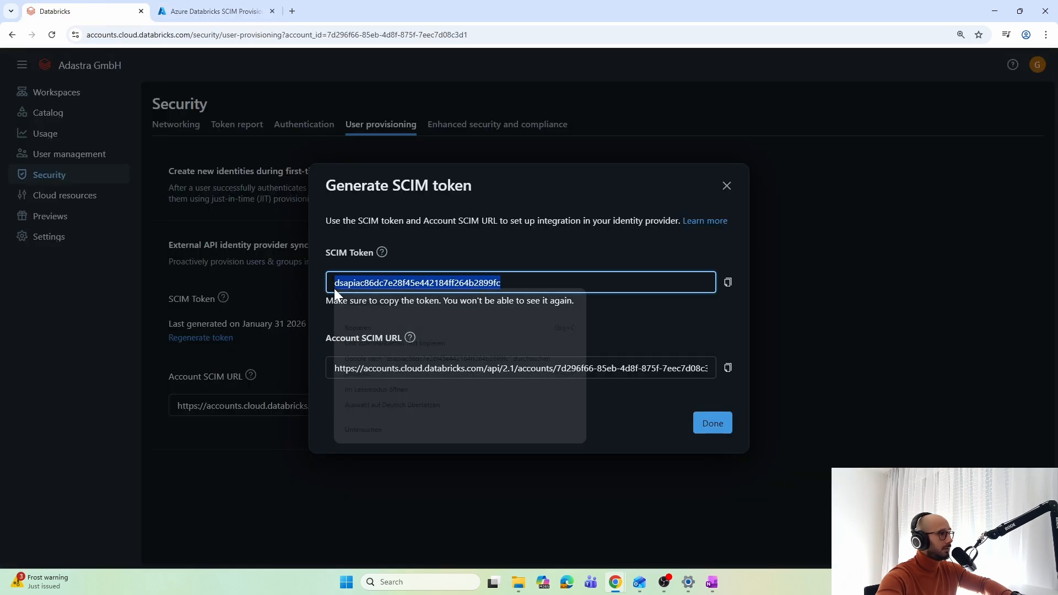
left_click(355, 329)
left_click(250, 12)
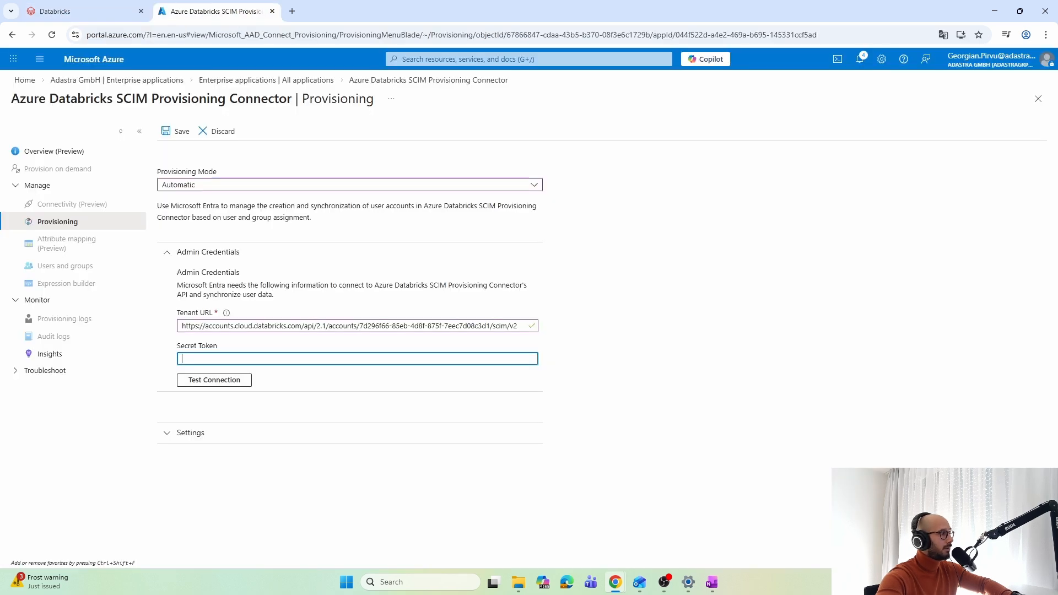
right_click(269, 359)
left_click(232, 357)
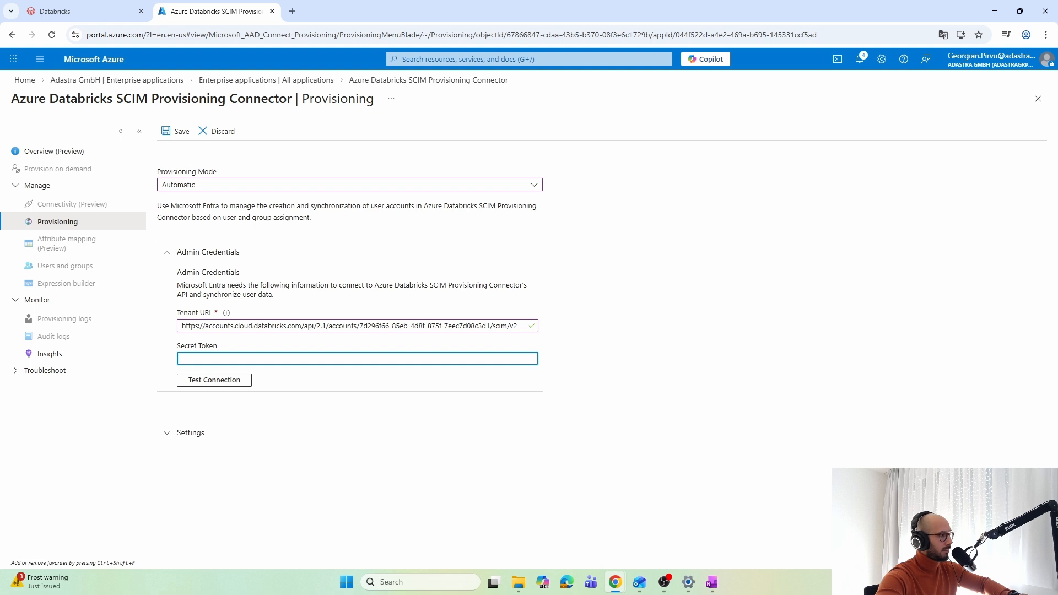
key("ctrl+v")
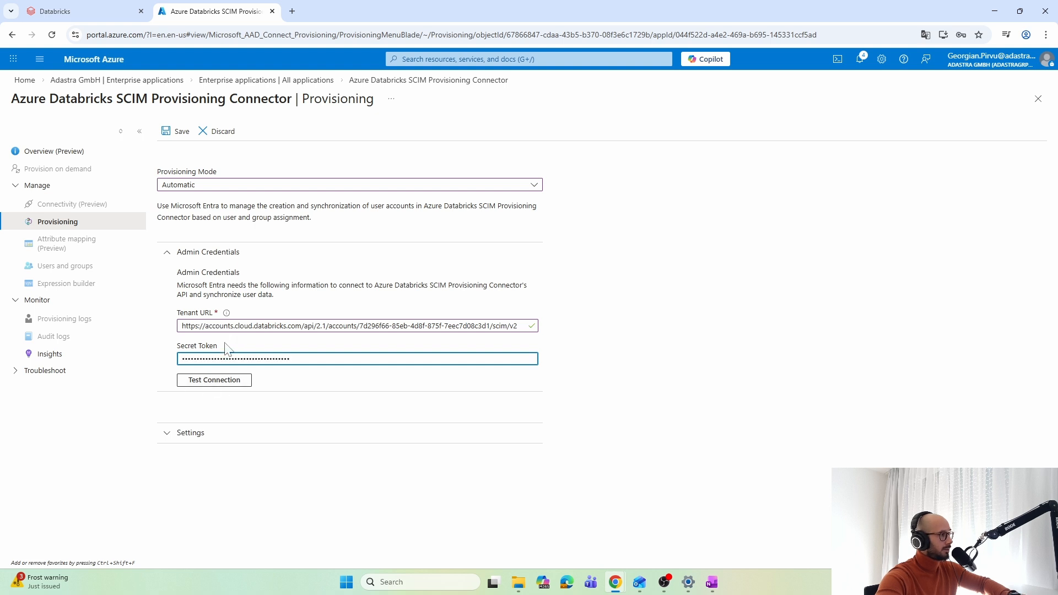
Test the connection with the new Secret Token and save the connector's provisioning settings.
left_click(214, 380)
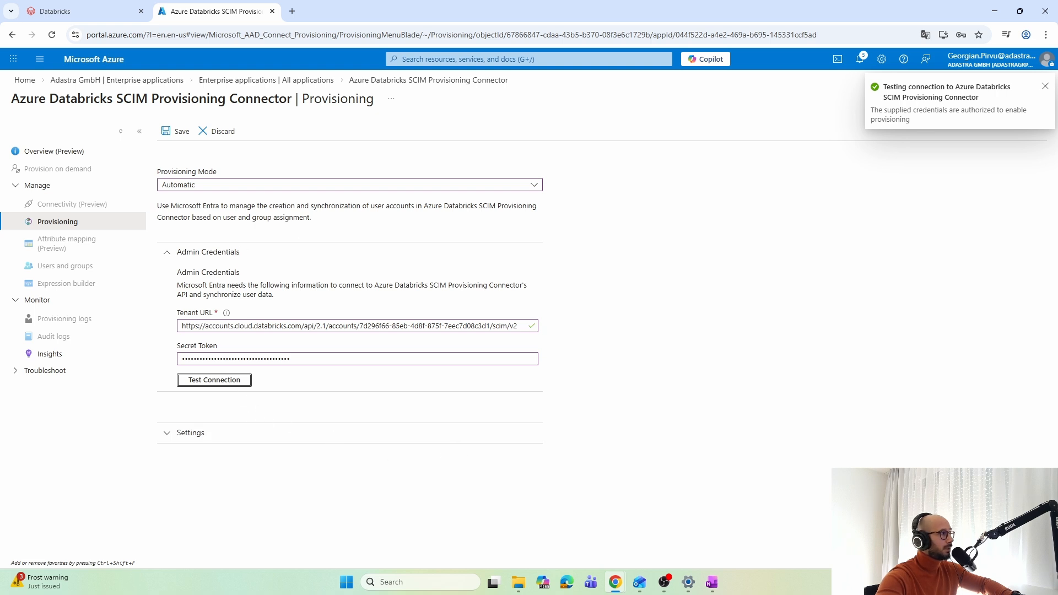
left_click(168, 138)
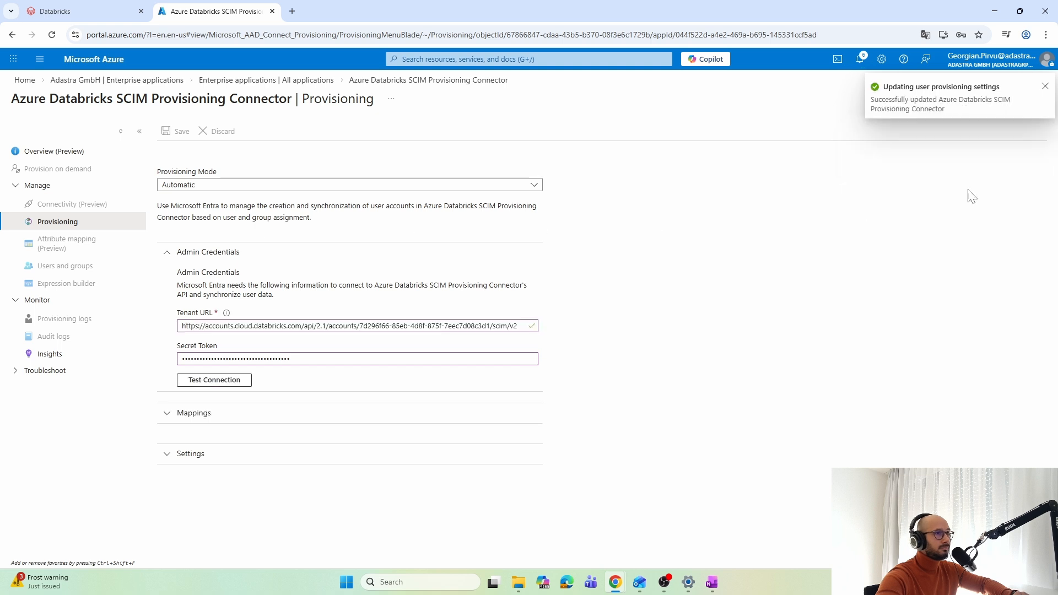
left_click(1044, 88)
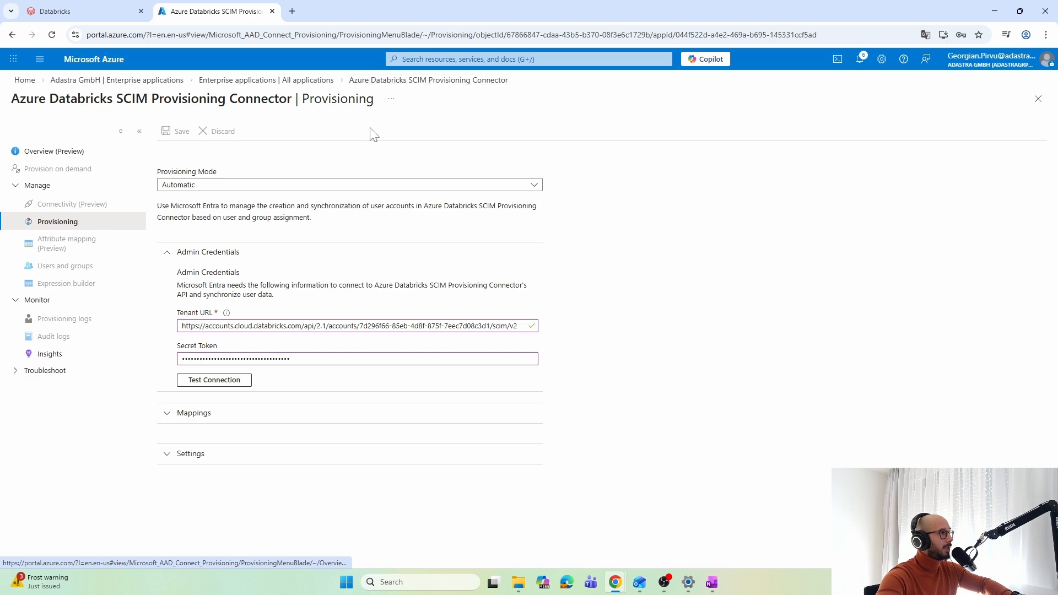
Reopen the Azure Databricks SCIM Provisioning Connector from all enterprise applications and go to the users and groups of its provisioning area.
left_click(302, 81)
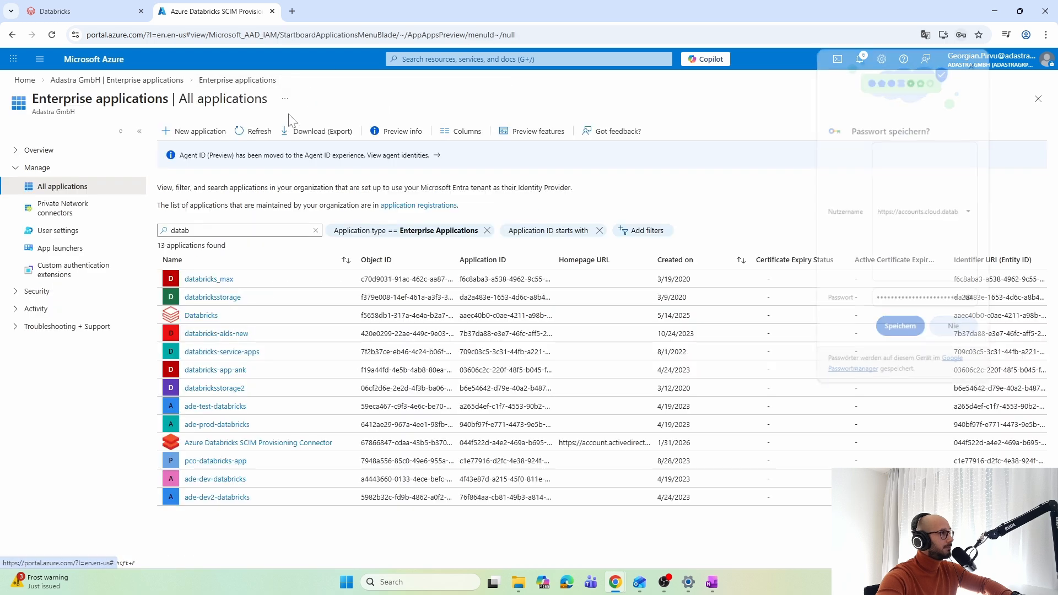
left_click(230, 445)
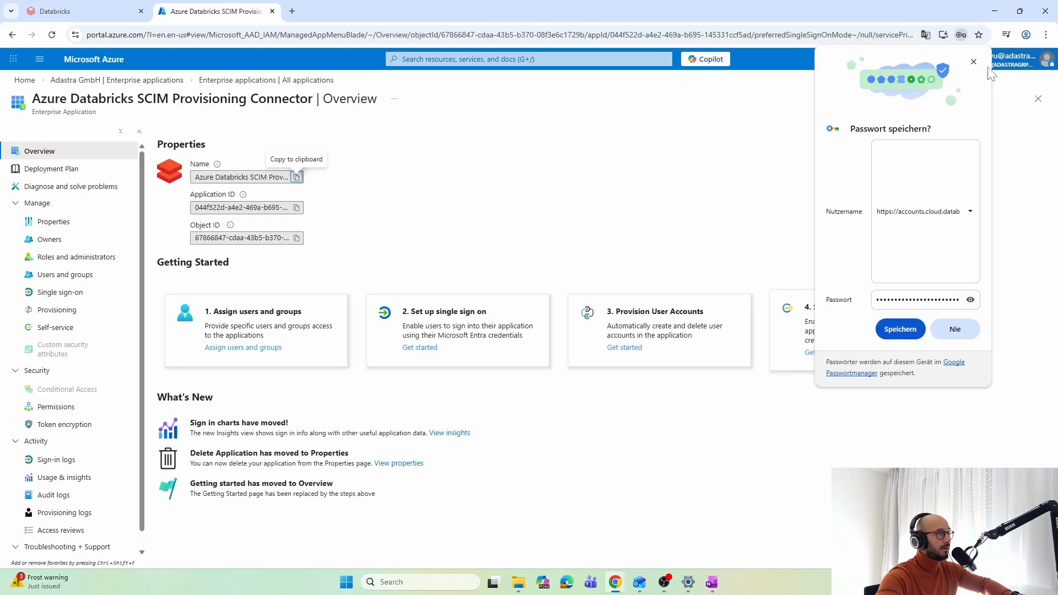
left_click(974, 62)
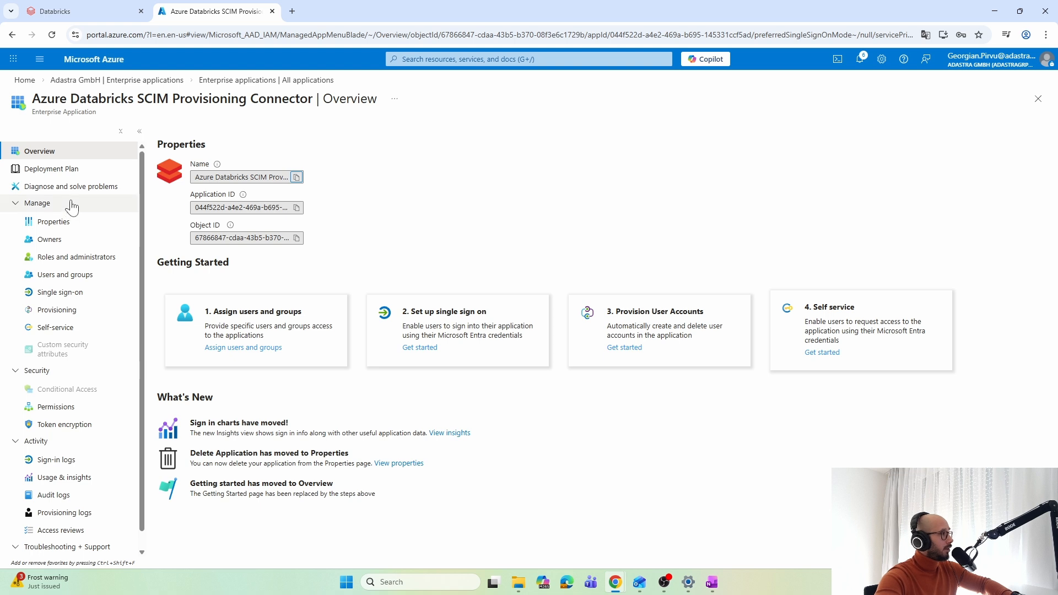
left_click(74, 280)
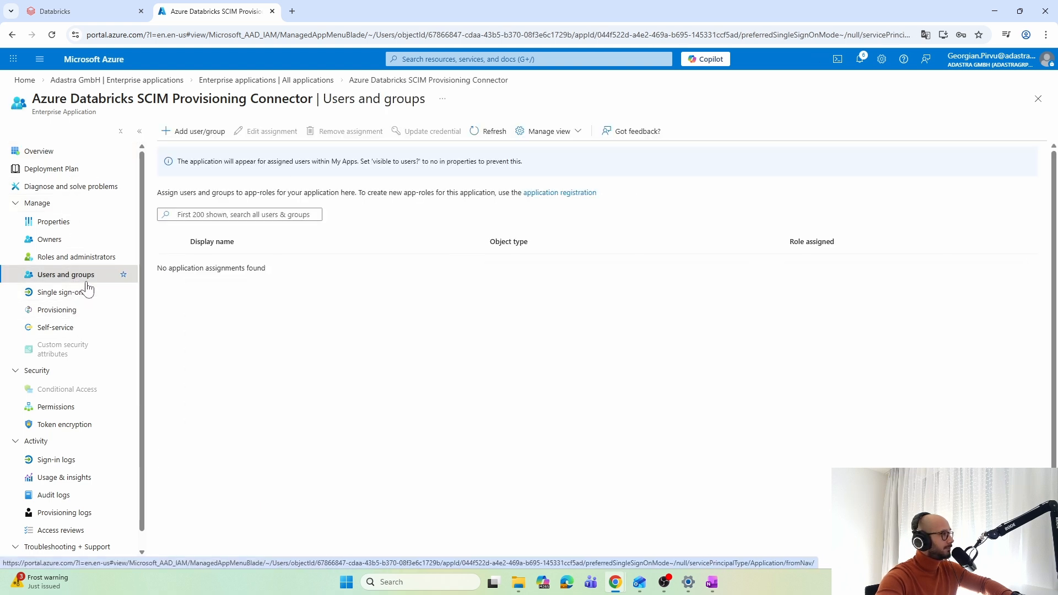
left_click(72, 314)
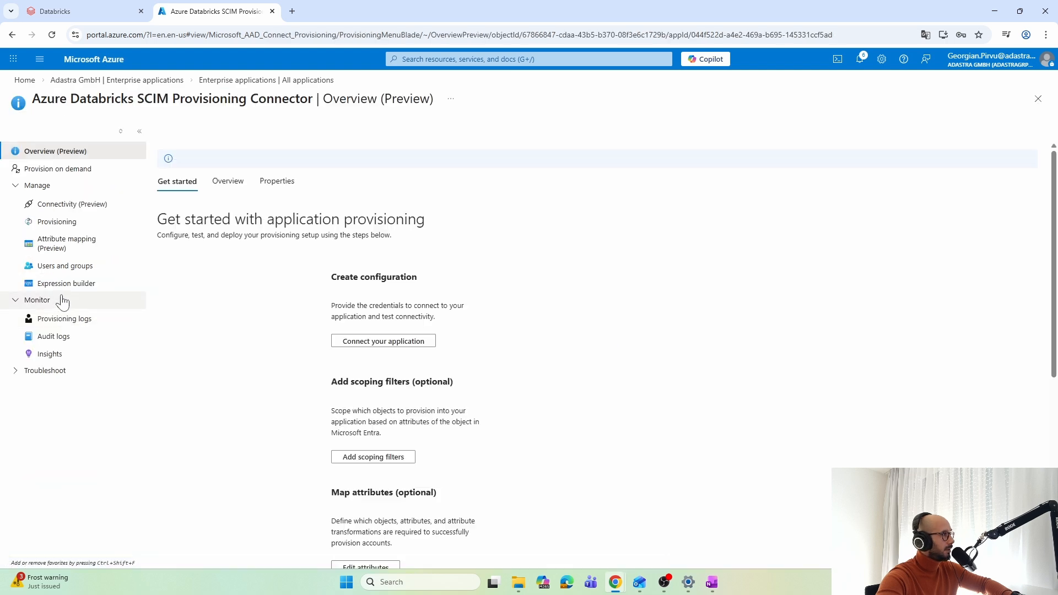
left_click(82, 270)
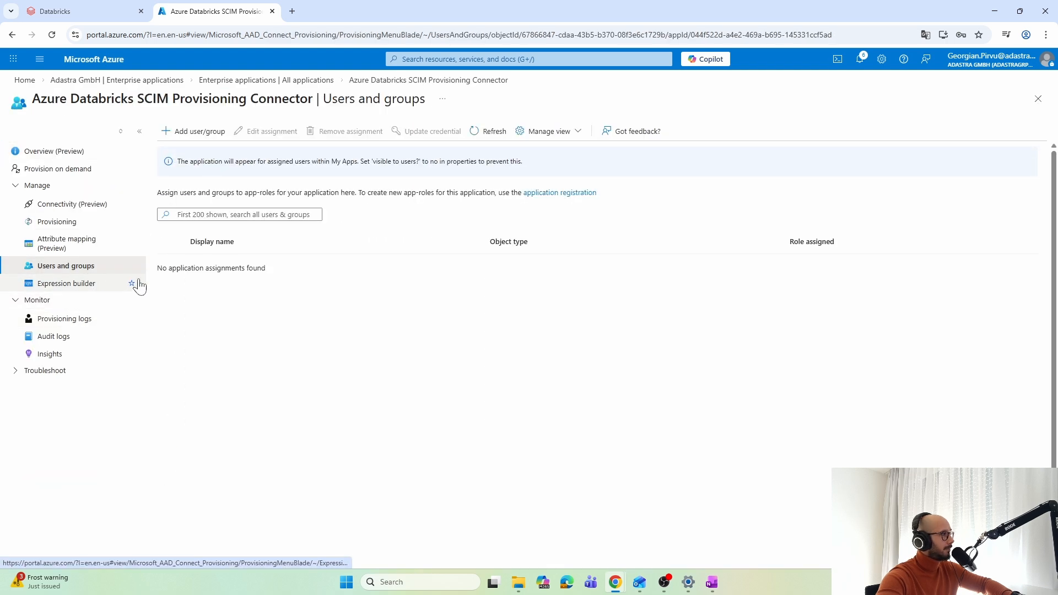
Assign the second user in the directory list to the Azure Databricks SCIM Provisioning Connector.
left_click(197, 134)
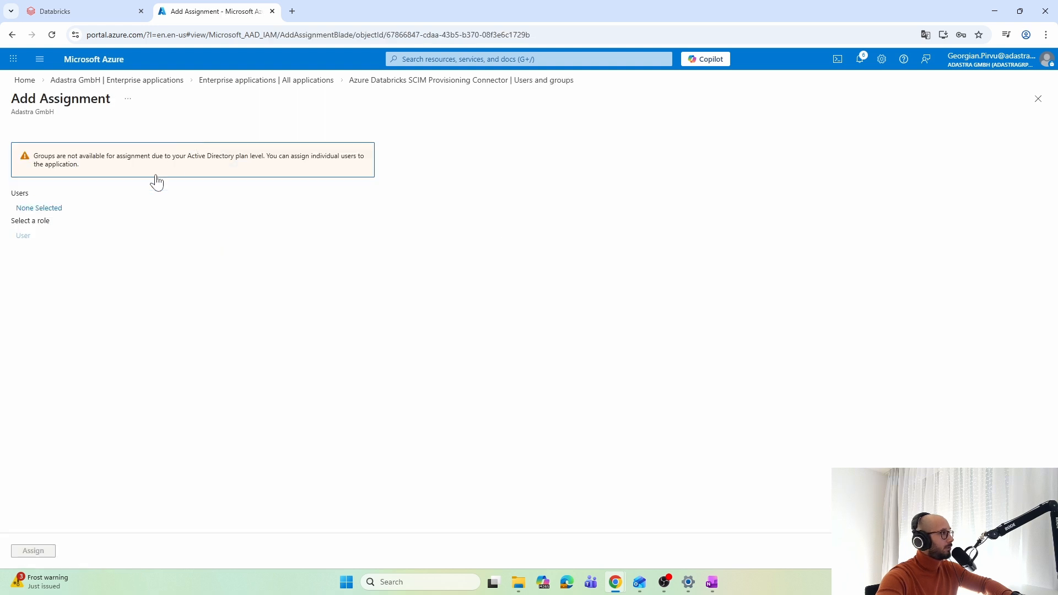
left_click(33, 210)
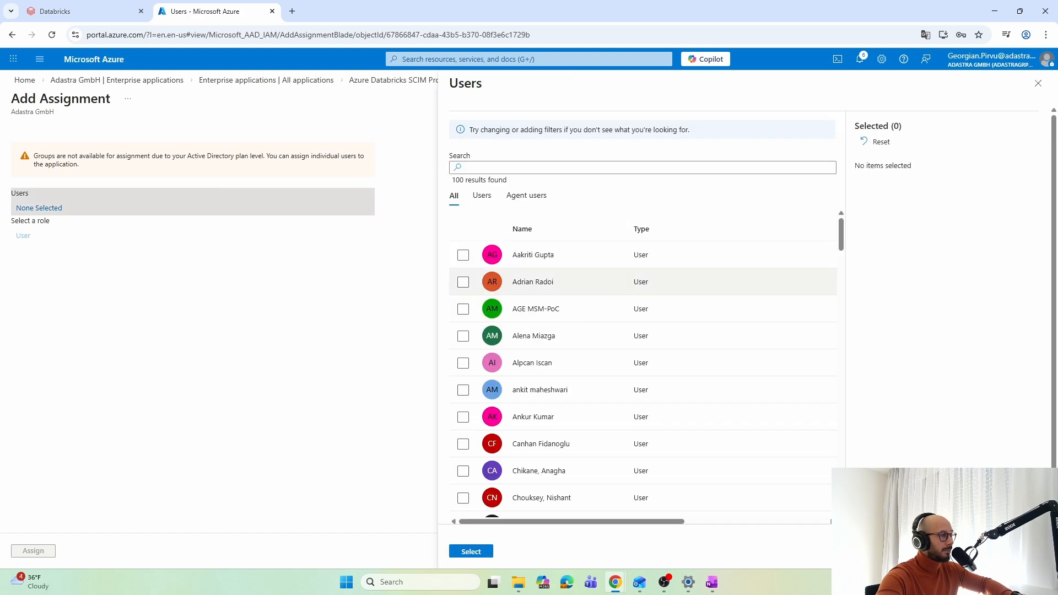
left_click(463, 283)
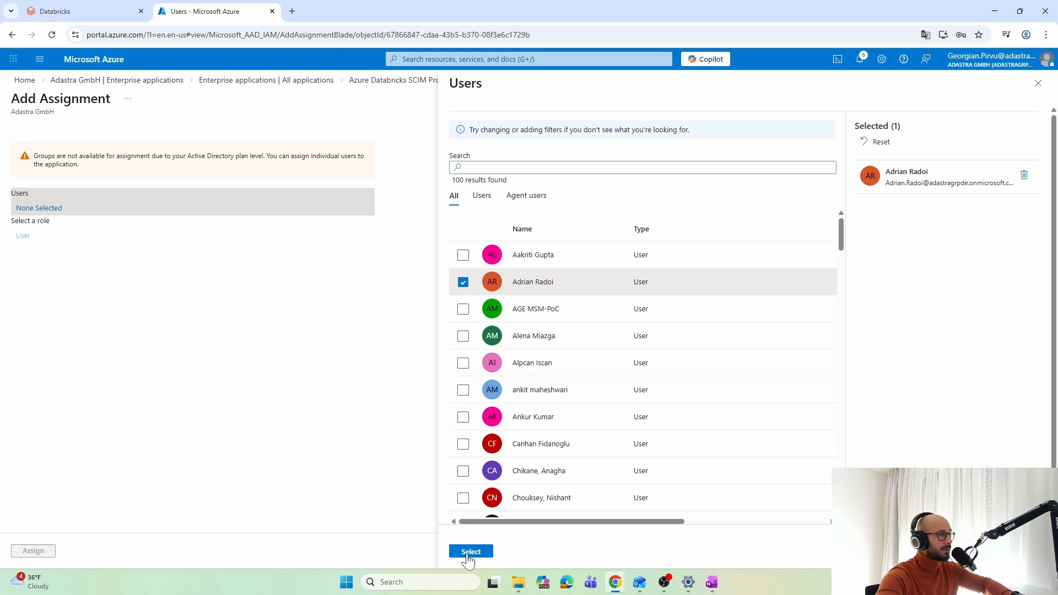
left_click(469, 551)
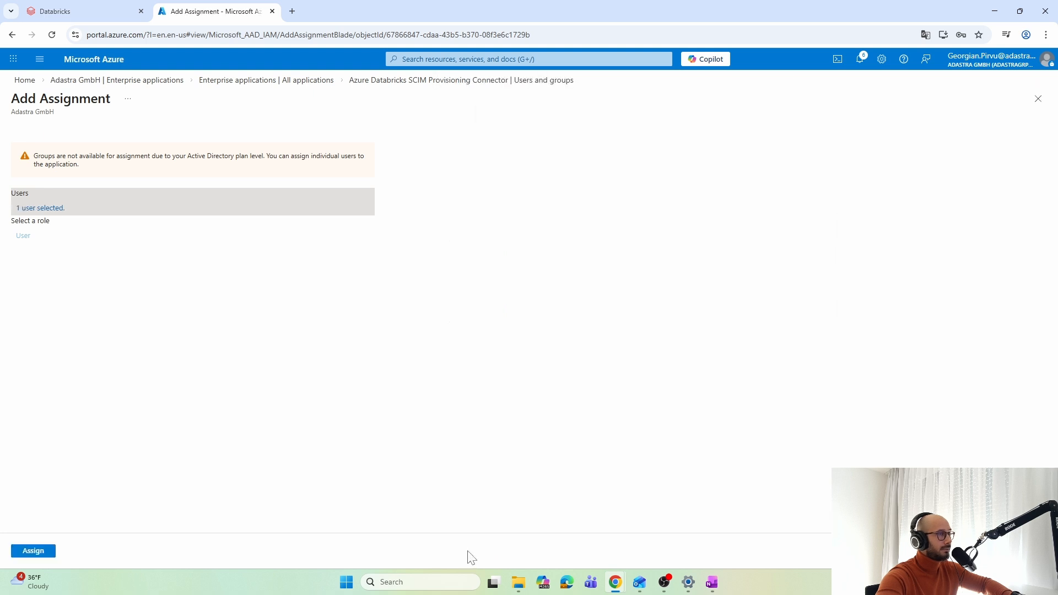
left_click(30, 552)
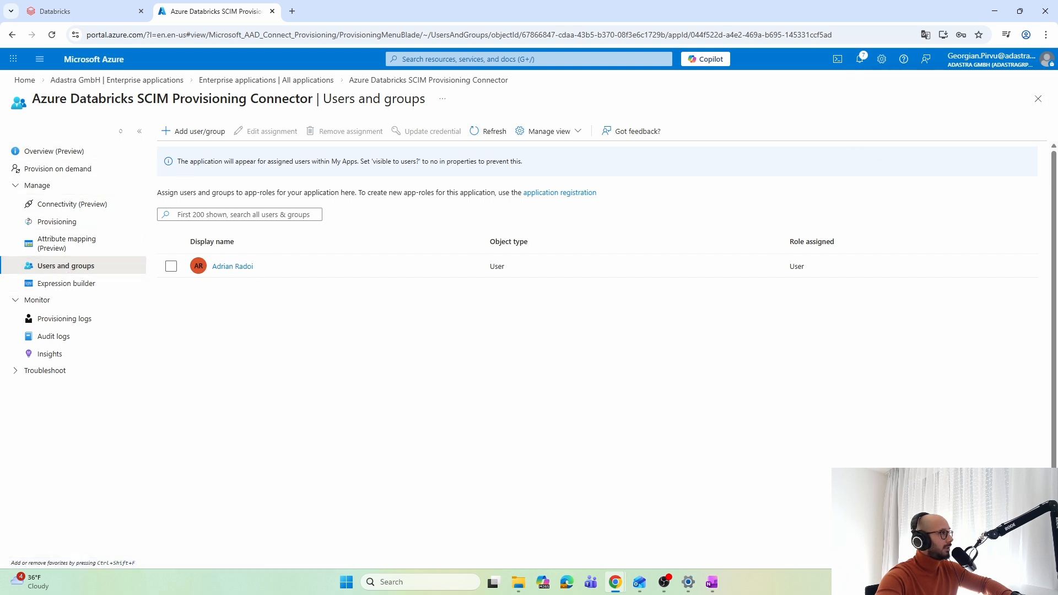
Review the connector's provisioning settings and its connectivity page.
left_click_drag(115, 99, 274, 99)
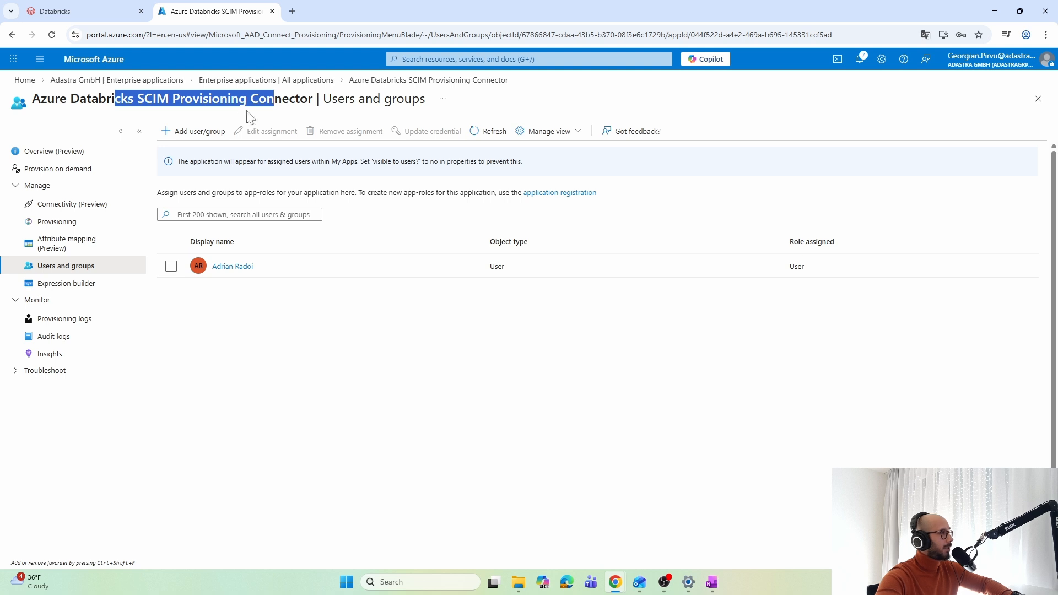
left_click(67, 226)
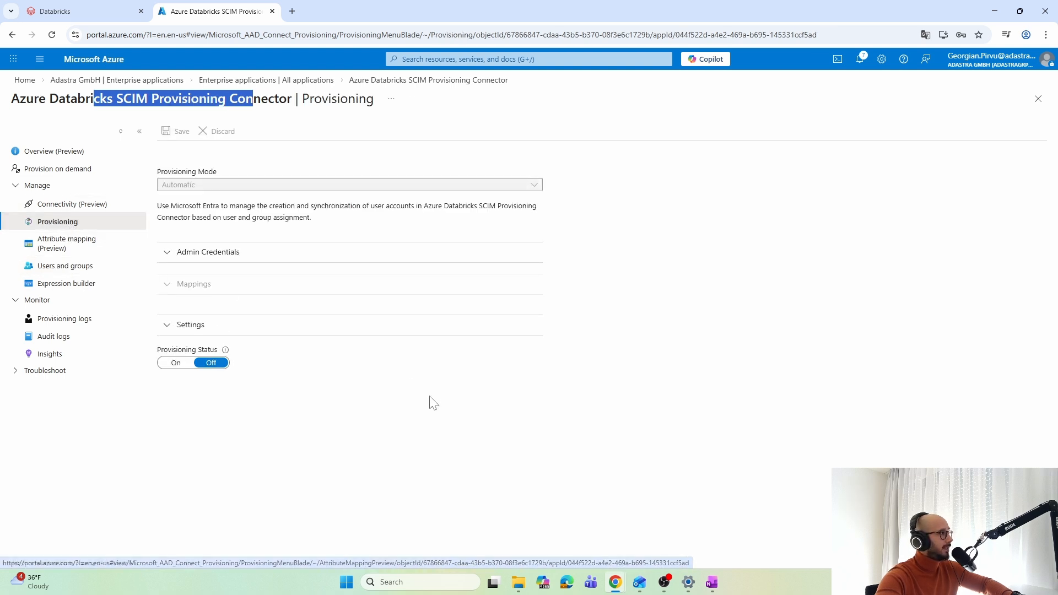
left_click(77, 205)
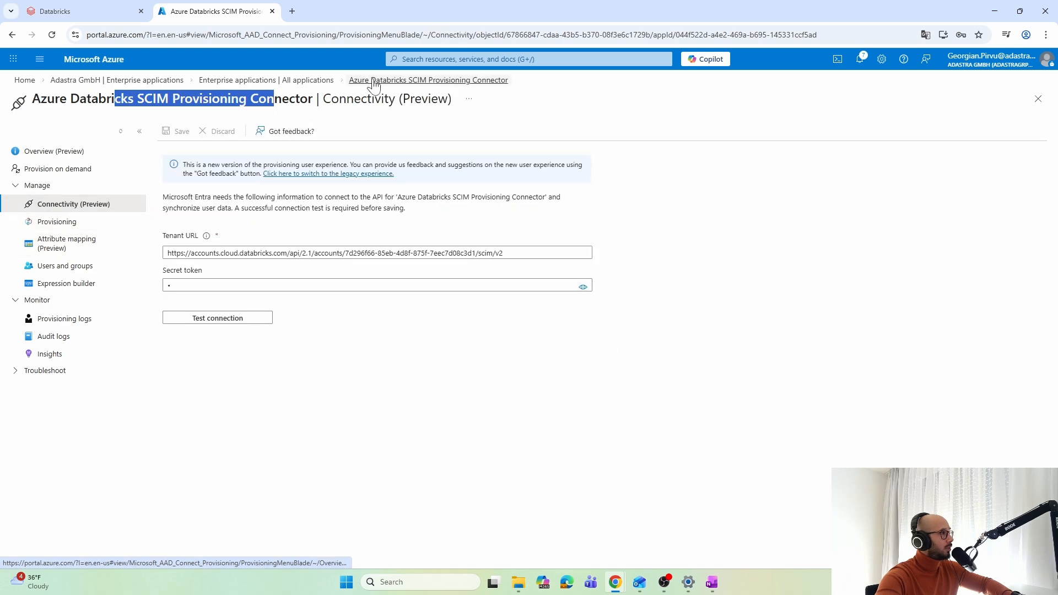
Reopen the connector's provisioning overview from all enterprise applications and start provisioning.
left_click(310, 83)
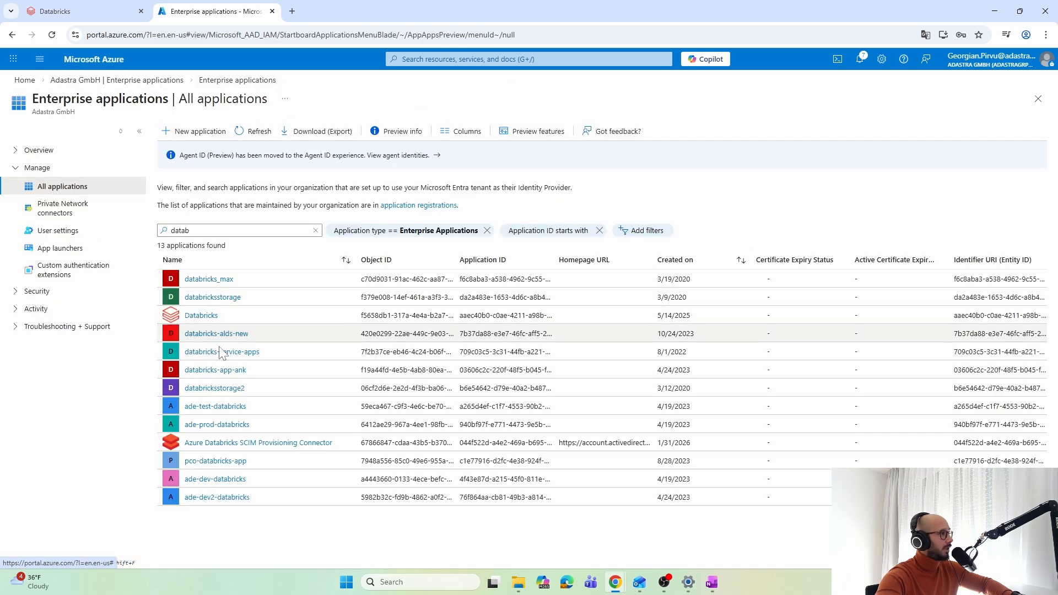
left_click(237, 441)
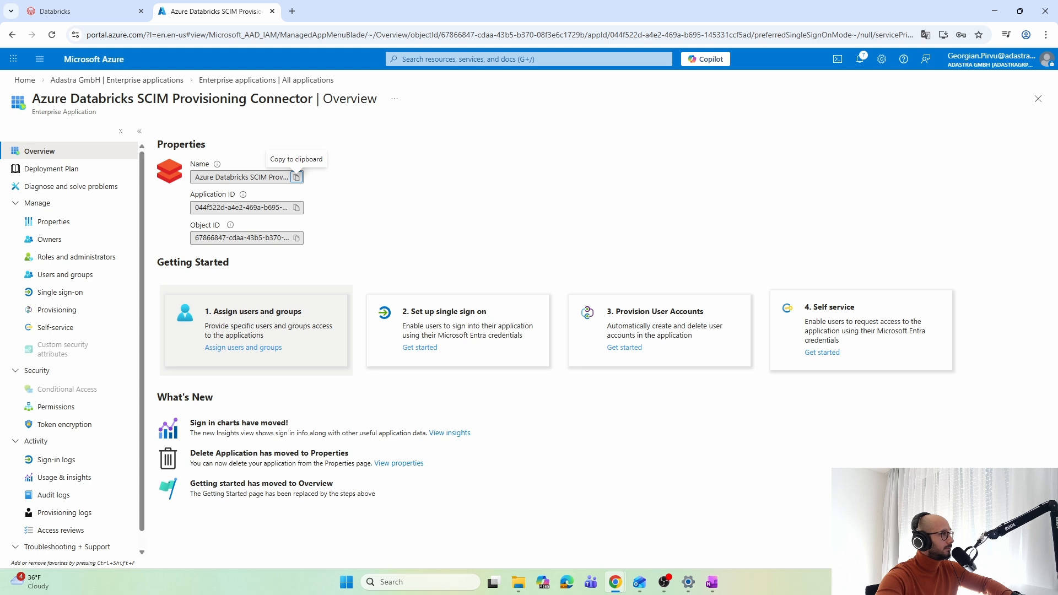
left_click(70, 308)
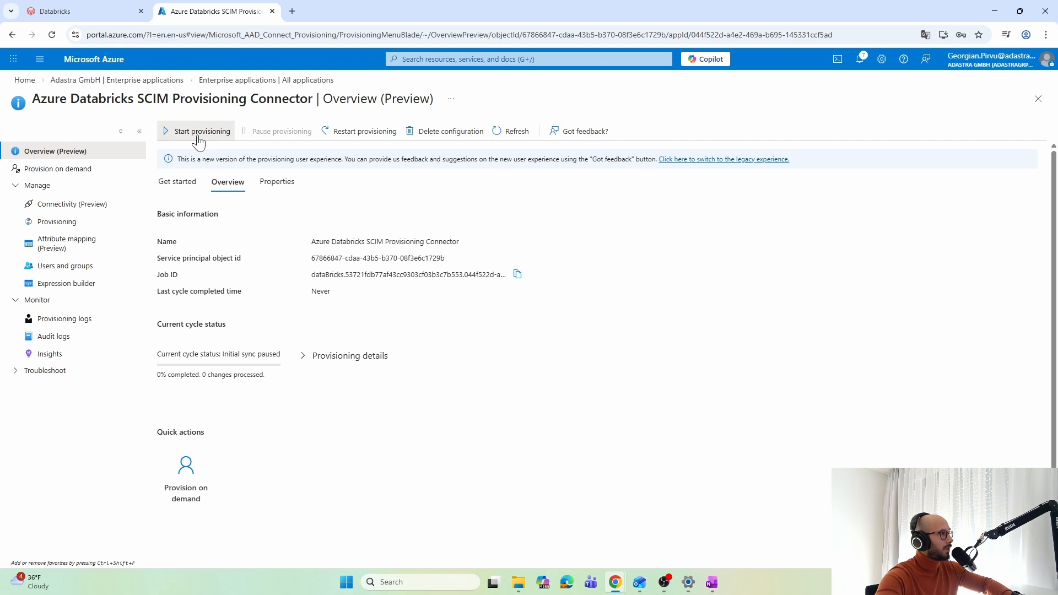
left_click(199, 132)
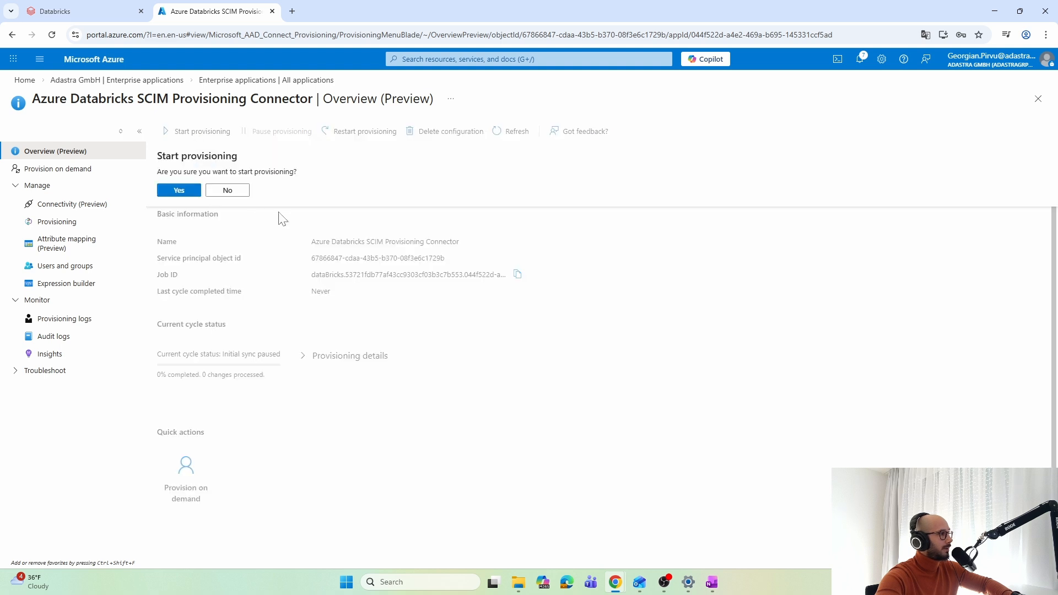
left_click(178, 192)
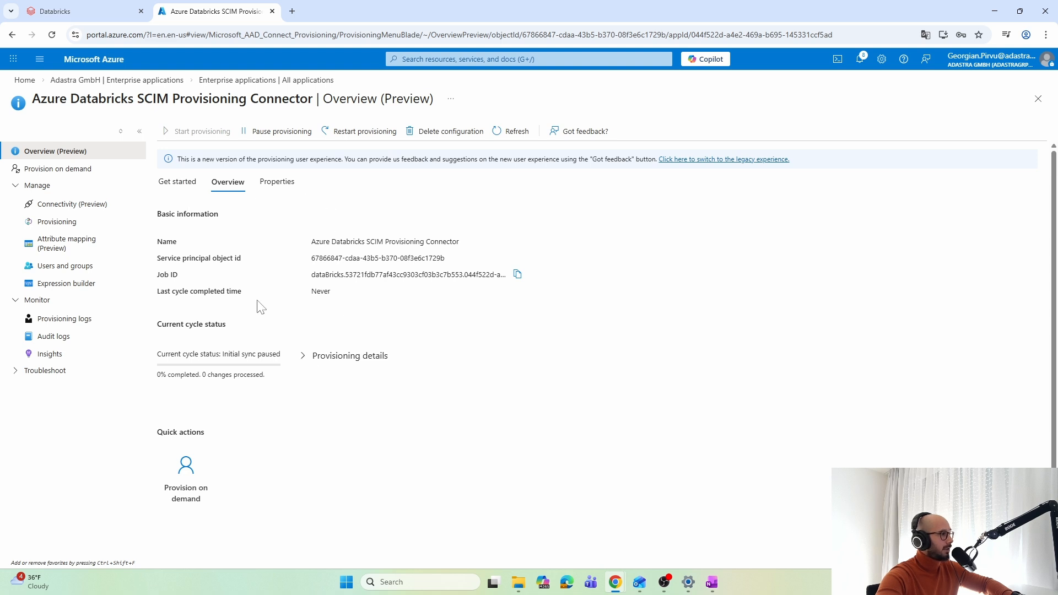
Expand the provisioning details under the current cycle status and check the fixed provisioning interval.
left_click(306, 356)
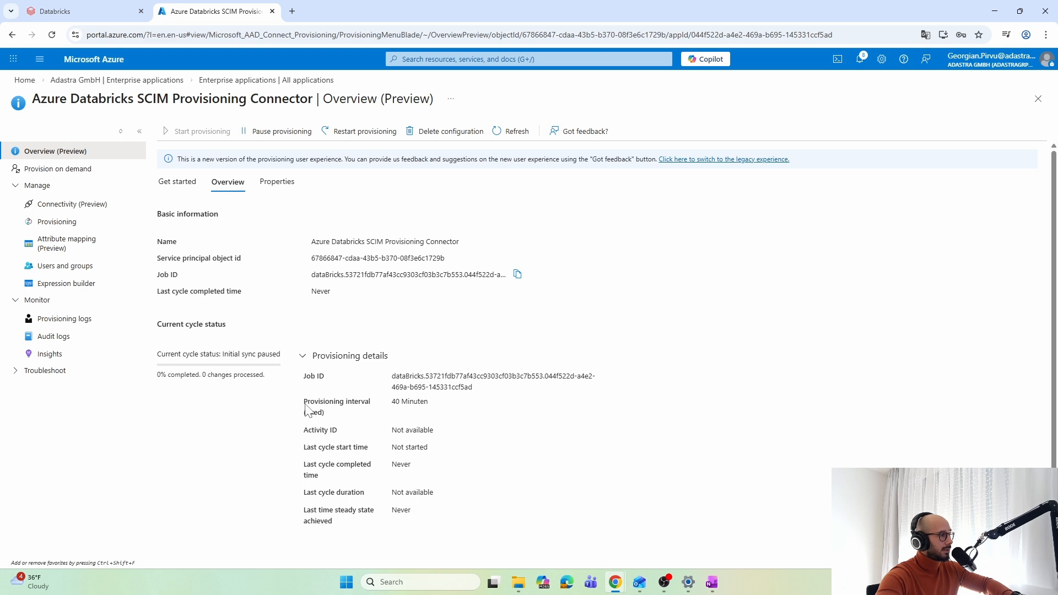
left_click_drag(303, 401, 430, 414)
left_click(368, 415)
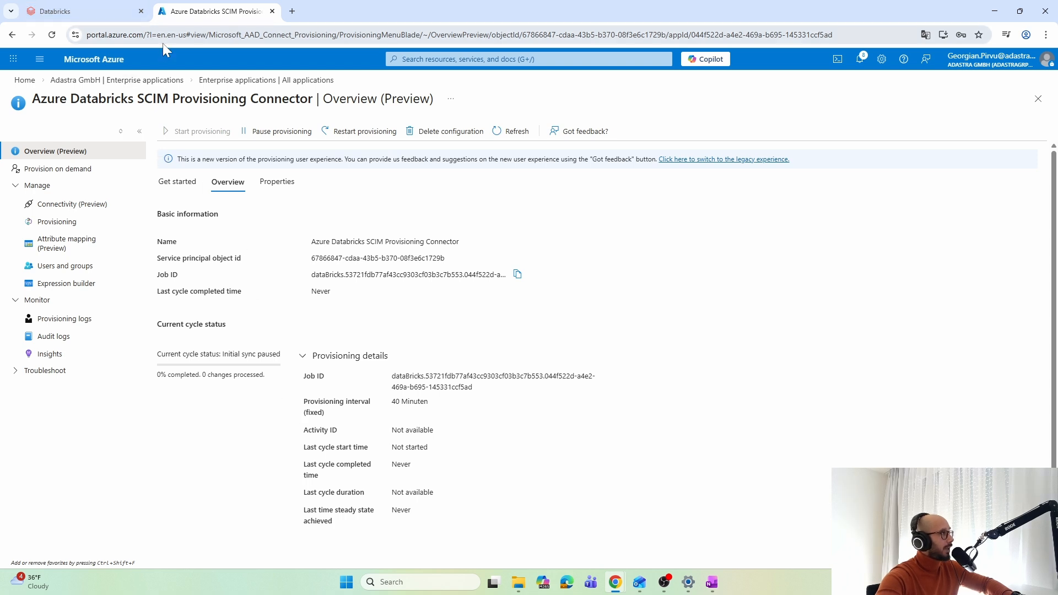
Switch to the Databricks account console and check the users listed in user management.
left_click(75, 13)
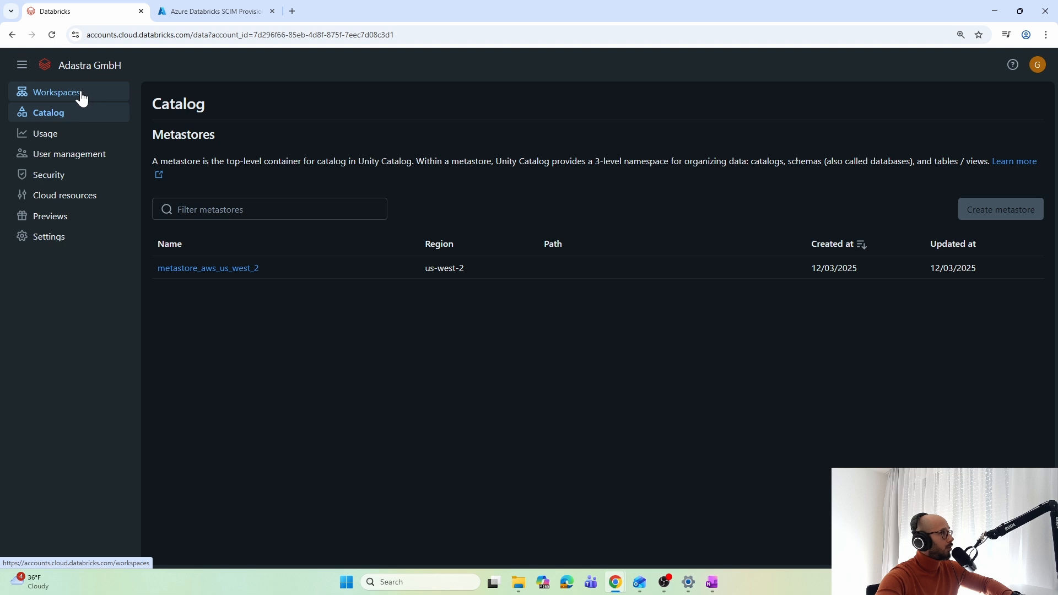
left_click(56, 136)
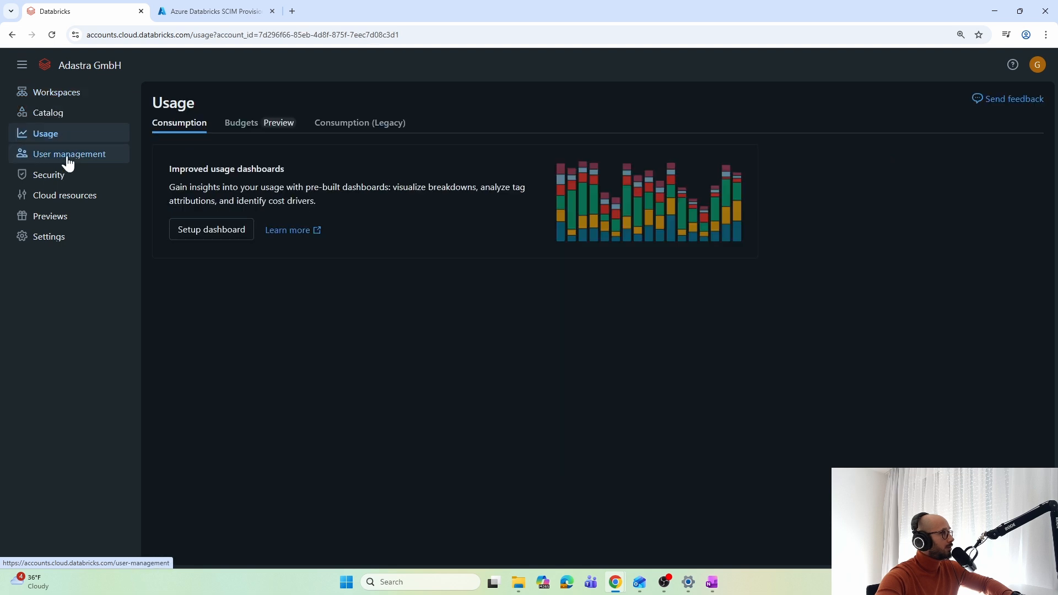
left_click(68, 161)
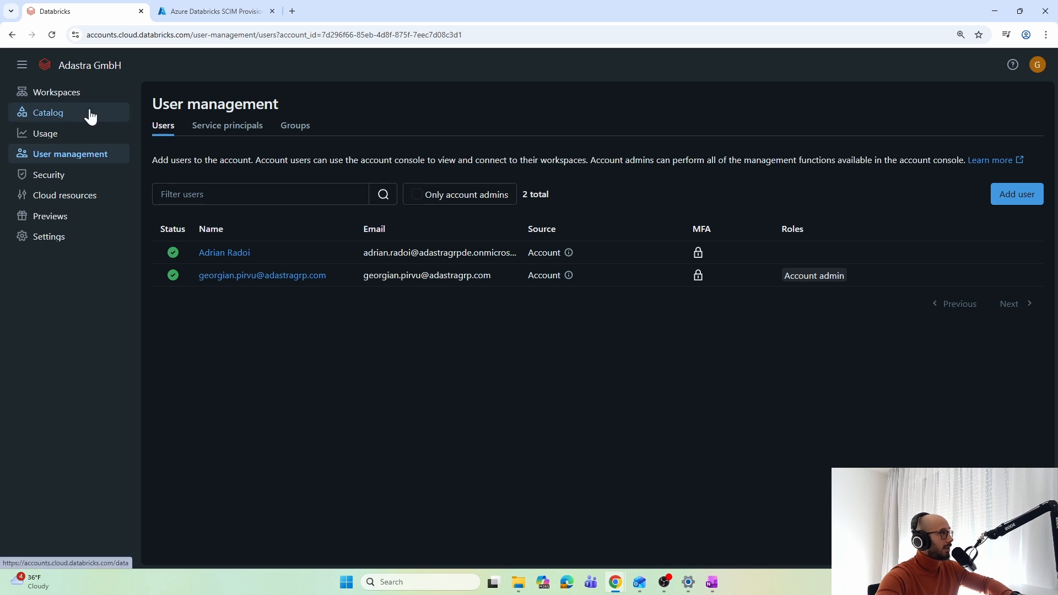
Open the permissions page of the workspace named "workspace" in the account console.
left_click(83, 94)
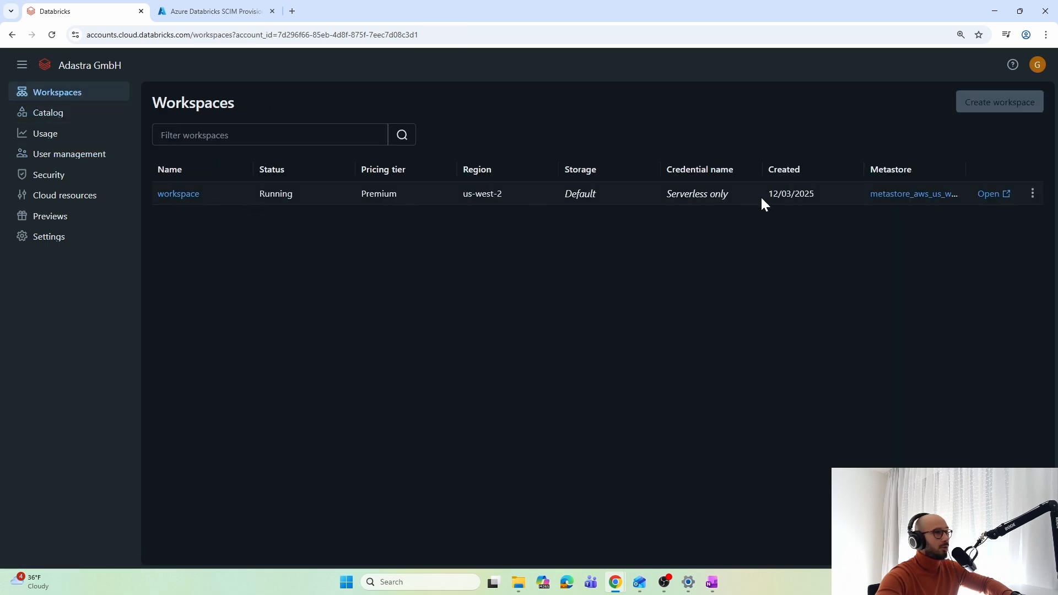
left_click(188, 198)
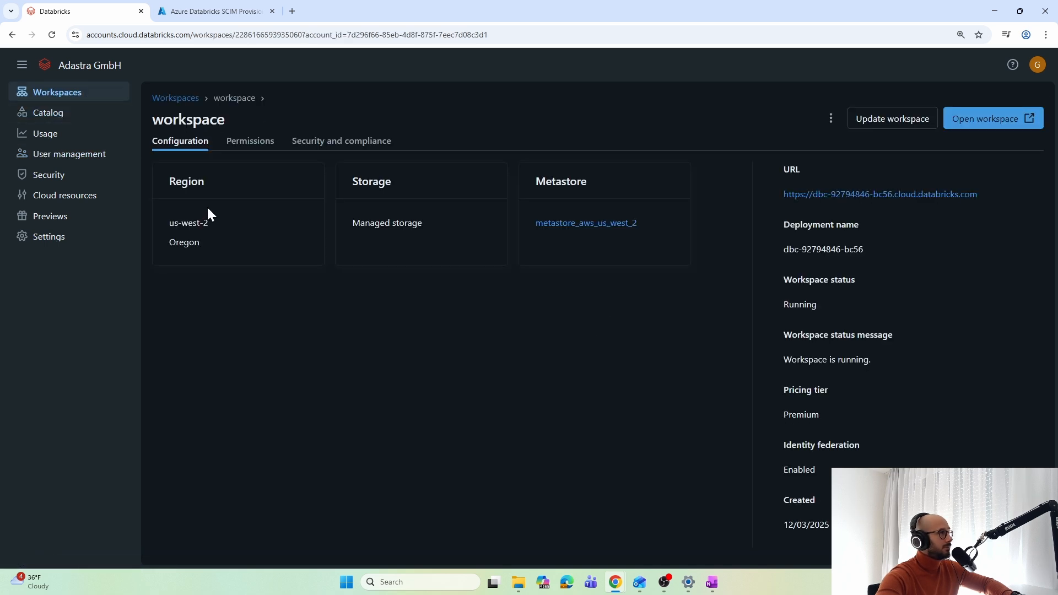
left_click(242, 144)
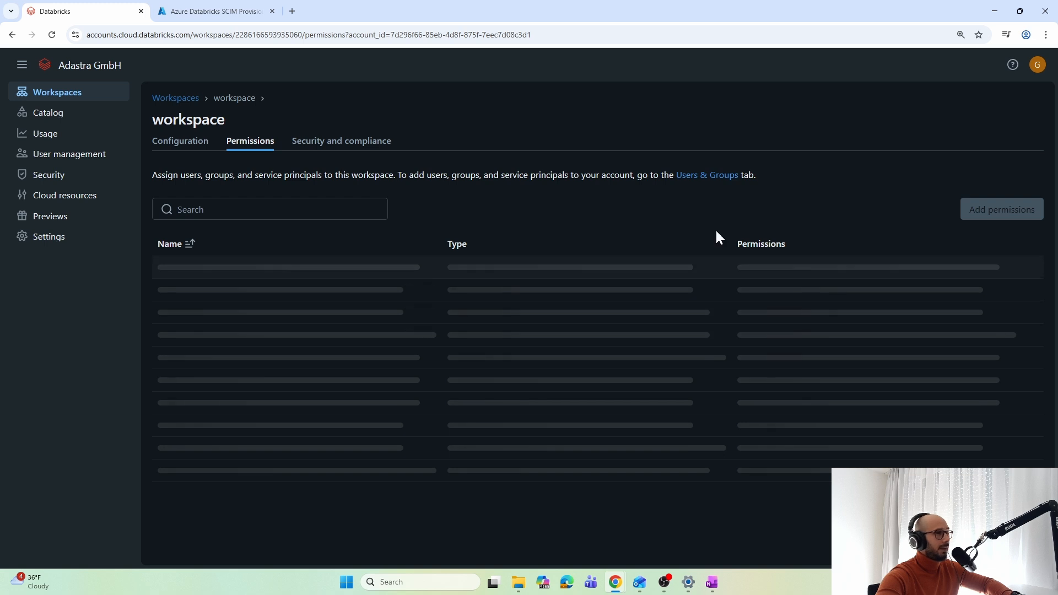
Add a workspace permission for the synced user, found by searching part of their name, with the User level, and save it.
left_click(1013, 217)
left_click(562, 315)
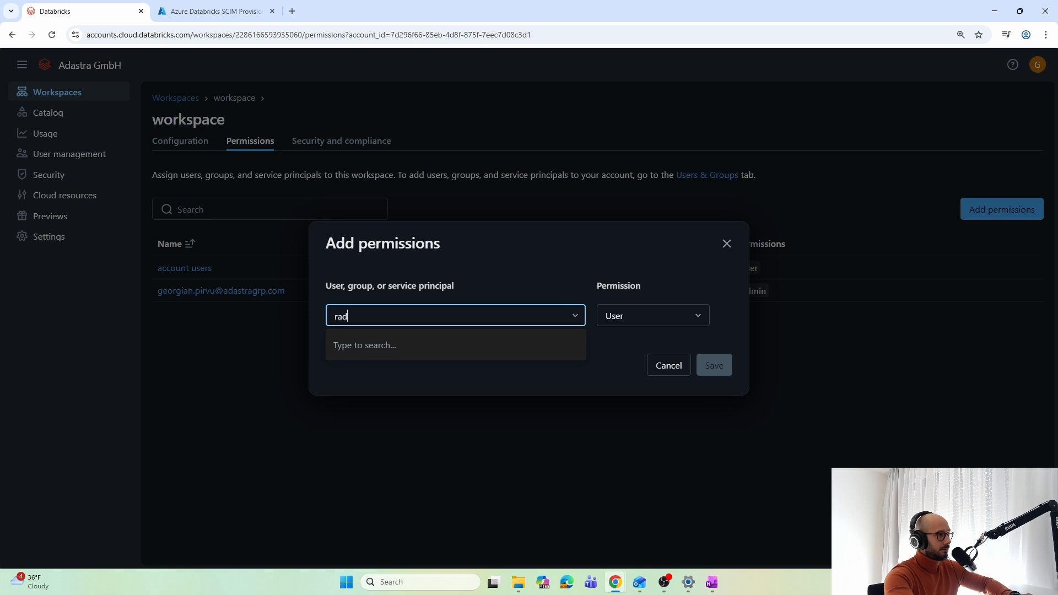
type("rad")
left_click(411, 371)
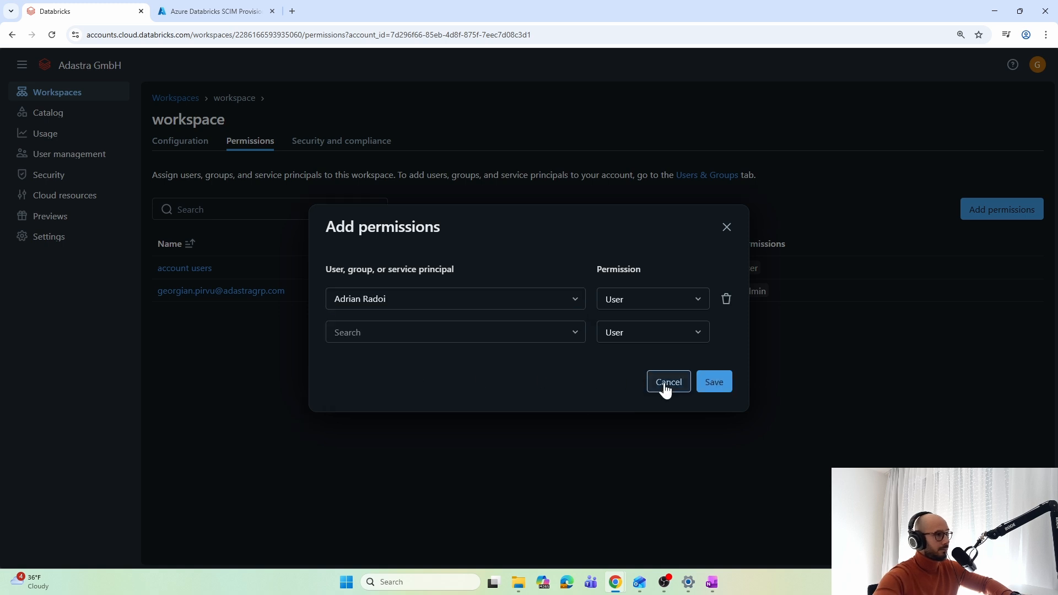
left_click(670, 308)
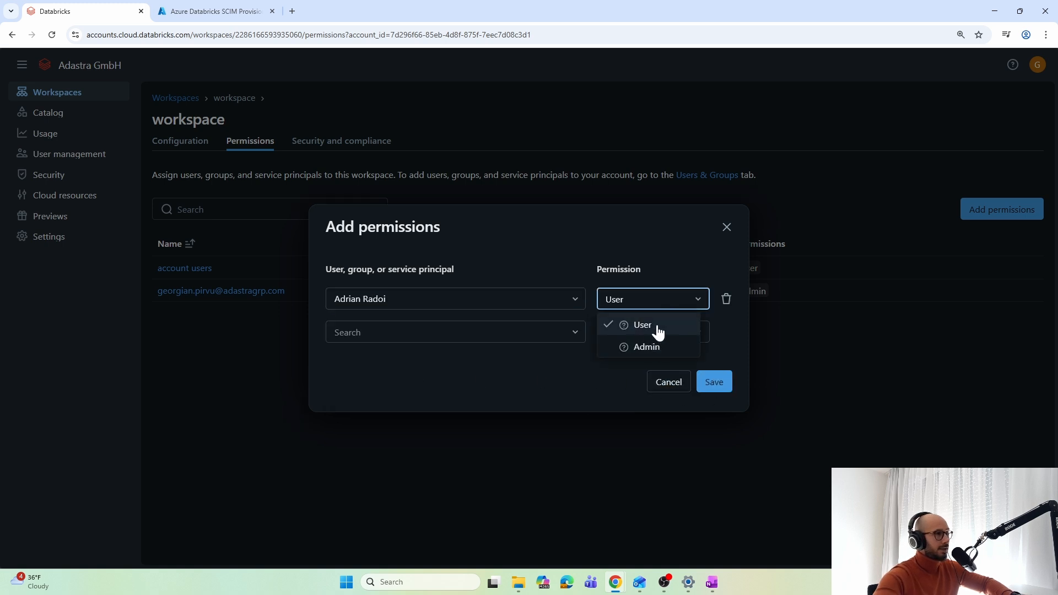
left_click(655, 278)
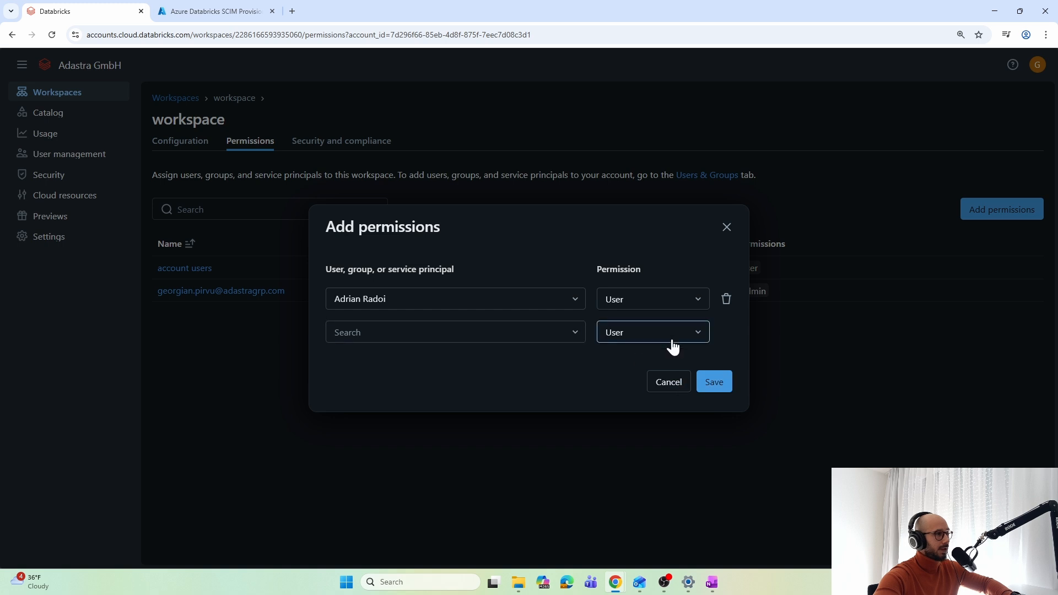
left_click(719, 385)
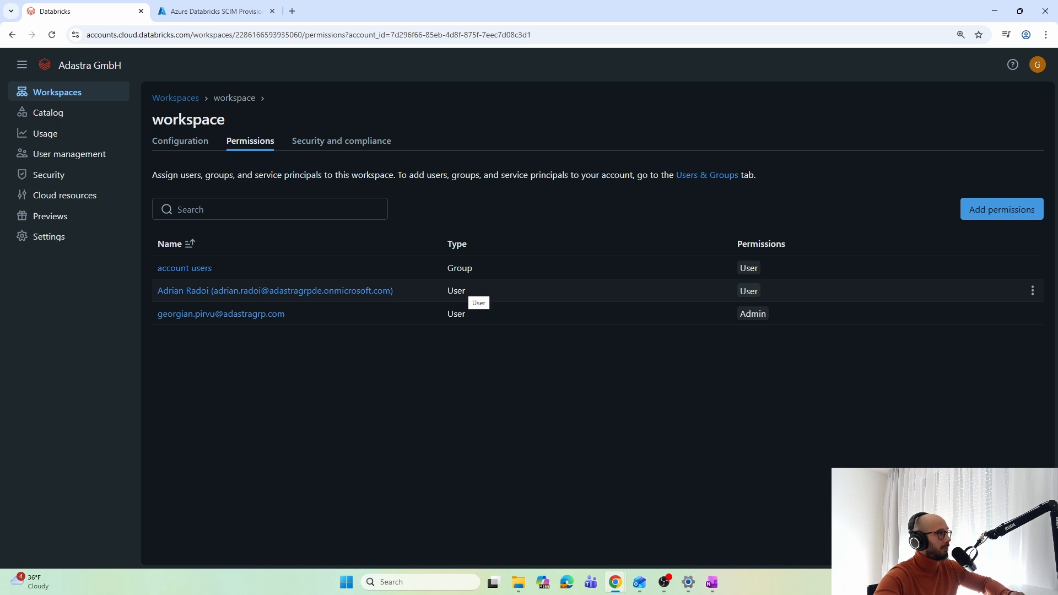
Compare the users and groups assigned to the Azure SCIM connector with the Databricks workspace permissions, ending on the Databricks page.
left_click(177, 14)
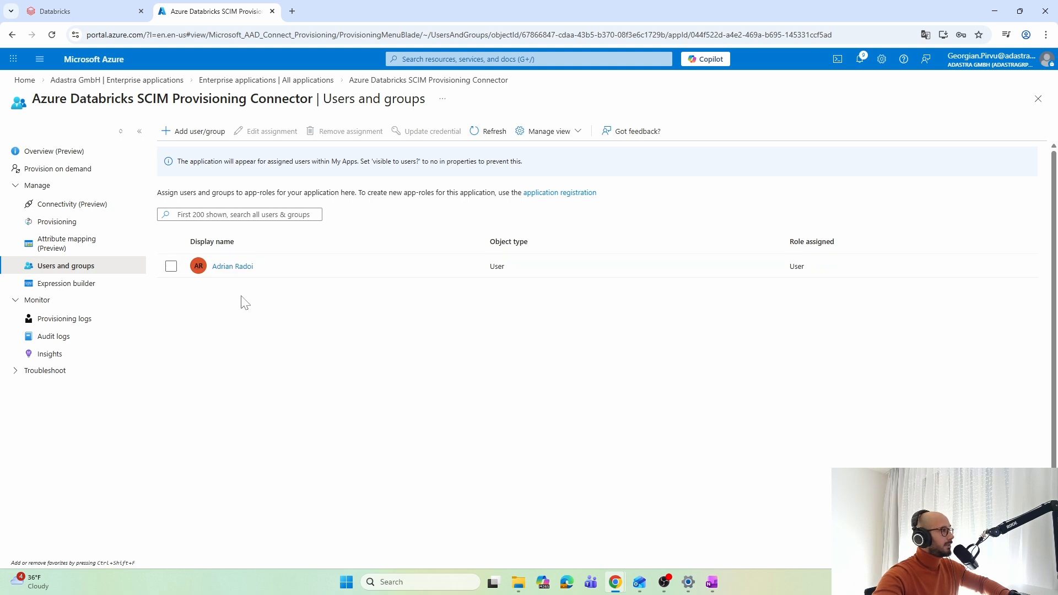
left_click(55, 8)
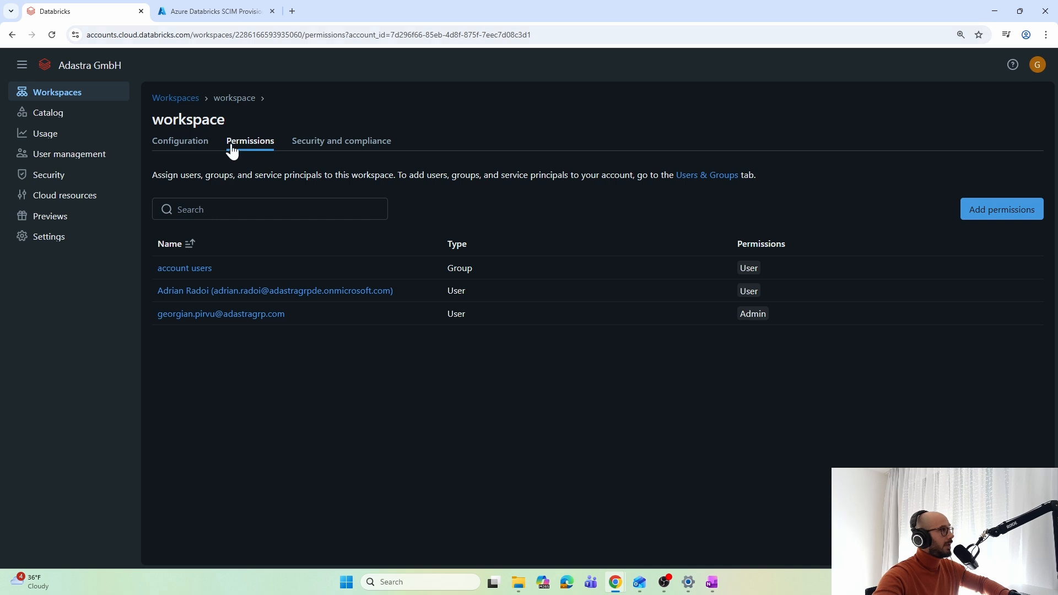
left_click(187, 11)
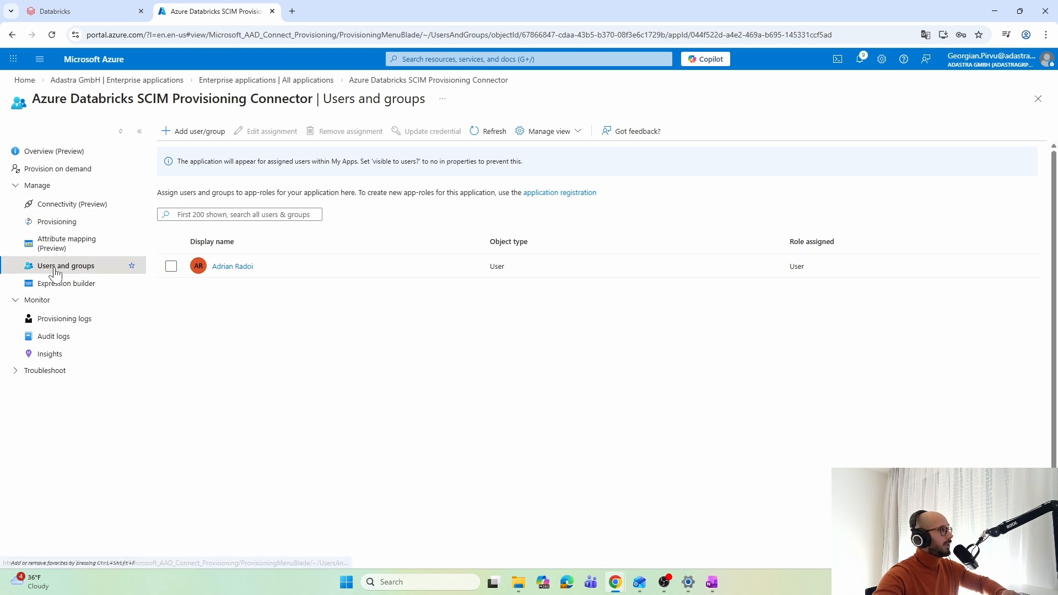
left_click(83, 11)
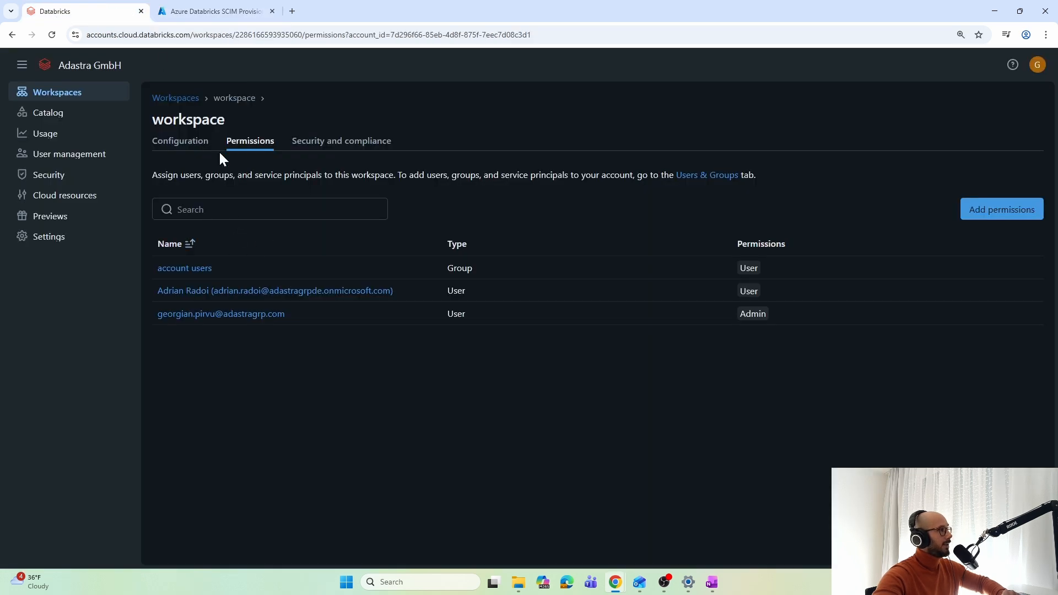